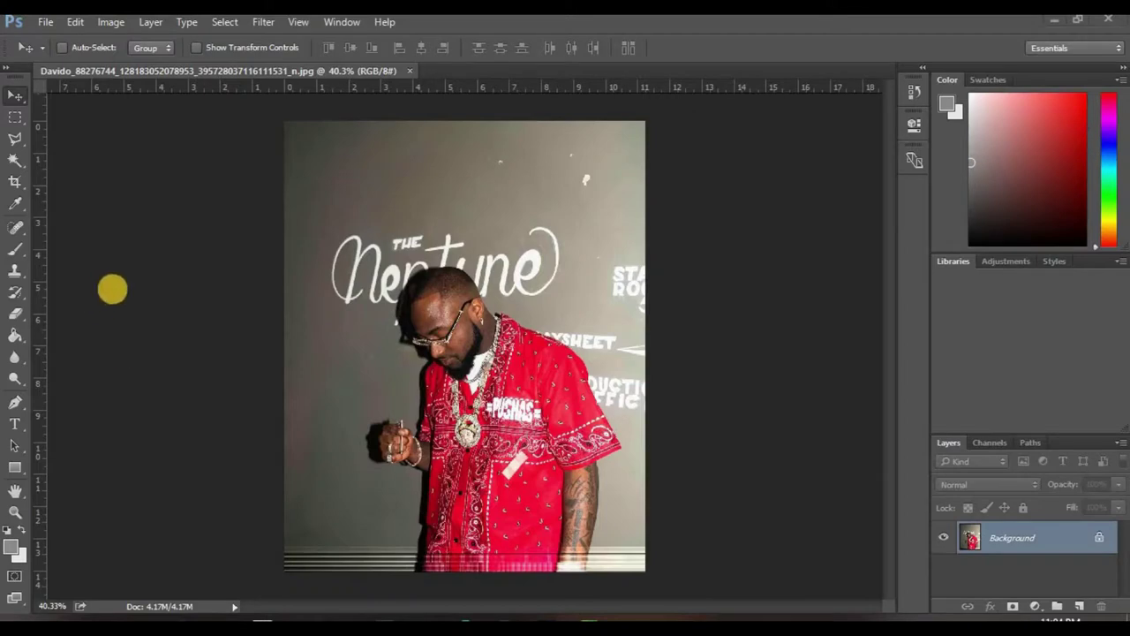
# Convert the locked Background into editable Layer 0 and pick the Lasso tool
pyautogui.click(1095, 540)
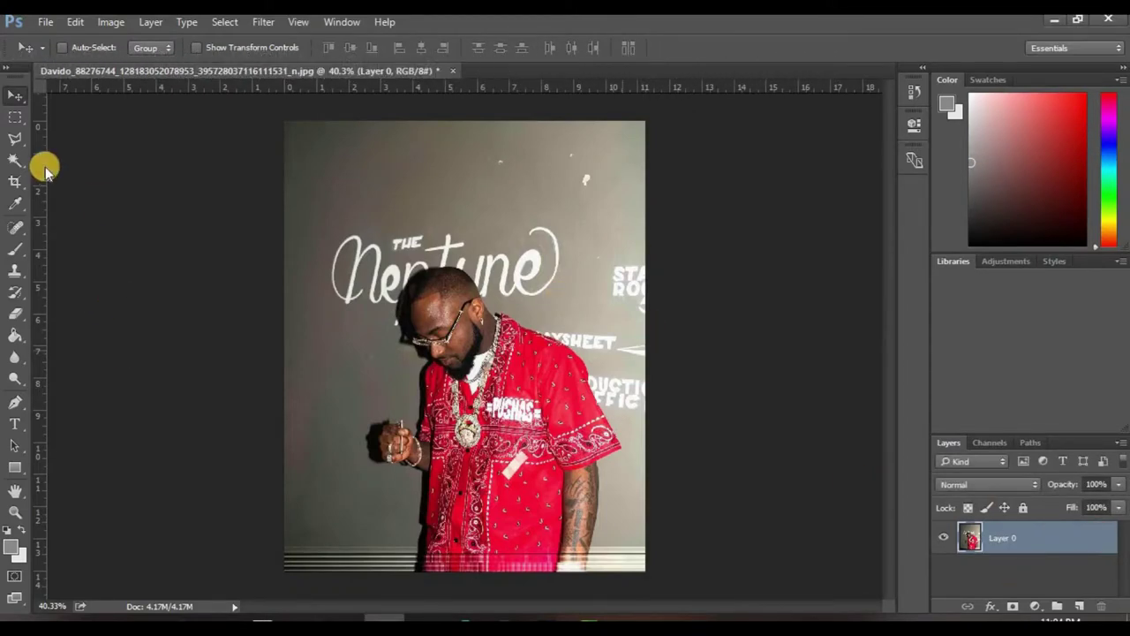
pyautogui.click(11, 143)
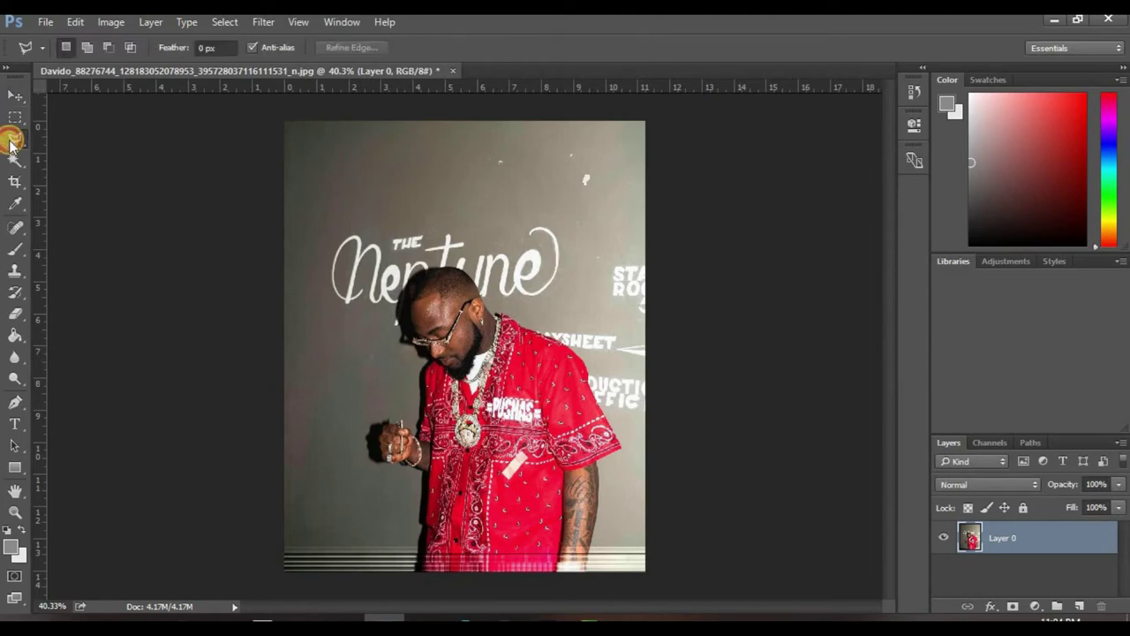
# Switch to the Polygonal Lasso tool and zoom in on the man
pyautogui.rightClick(10, 143)
pyautogui.click(121, 152)
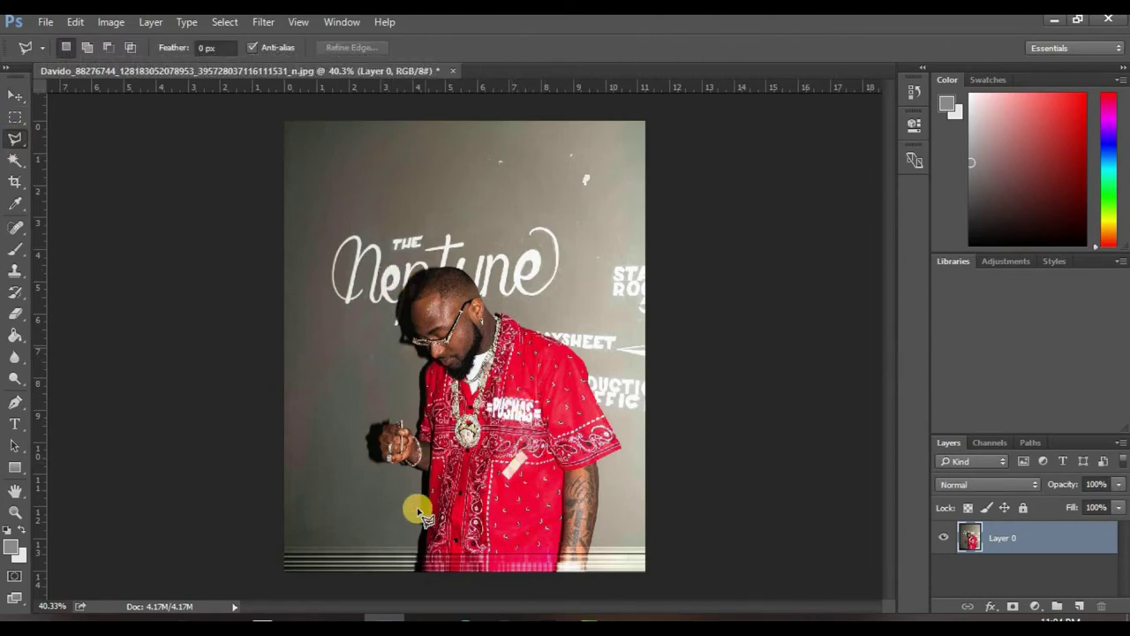
pyautogui.scroll(1, 402, 592)
pyautogui.scroll(3, 416, 581)
pyautogui.scroll(3, 414, 574)
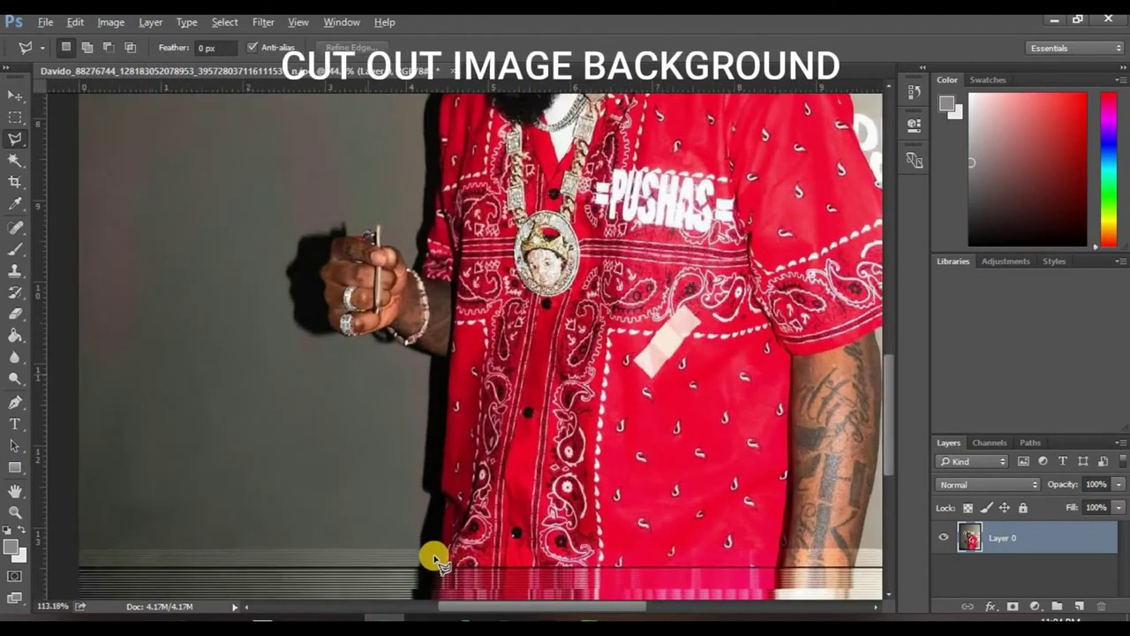
pyautogui.scroll(2, 434, 560)
pyautogui.scroll(-3, 461, 411)
pyautogui.scroll(1, 452, 380)
pyautogui.scroll(-2, 411, 538)
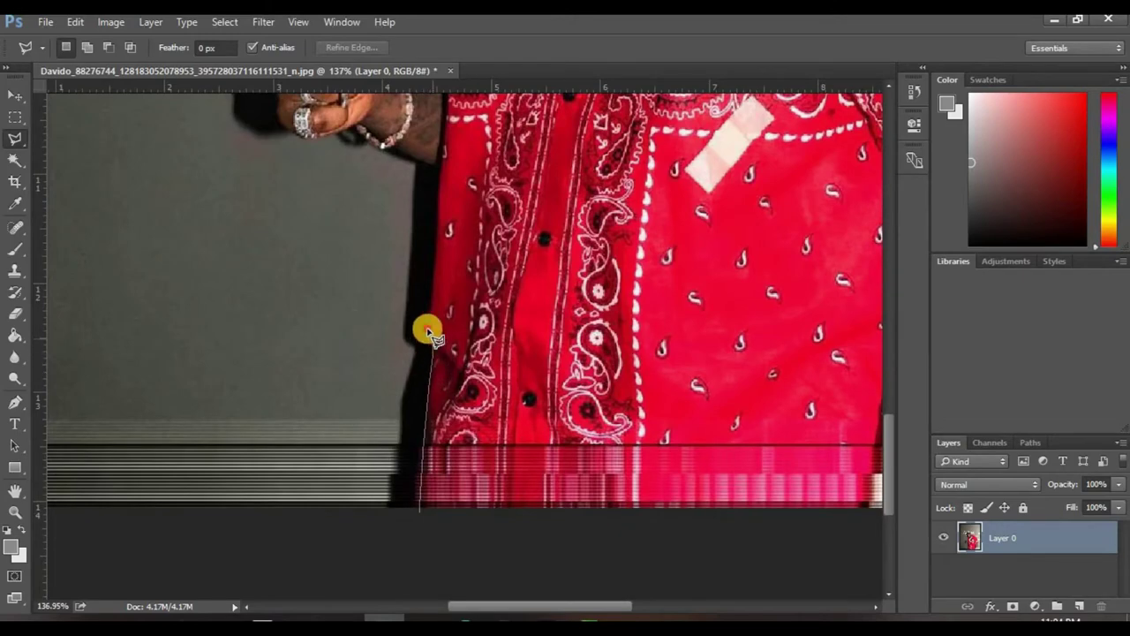
# Start the outline at the shirt's lower edge and trace around the hand and fist
pyautogui.click(441, 172)
pyautogui.scroll(5, 460, 327)
pyautogui.scroll(2, 471, 486)
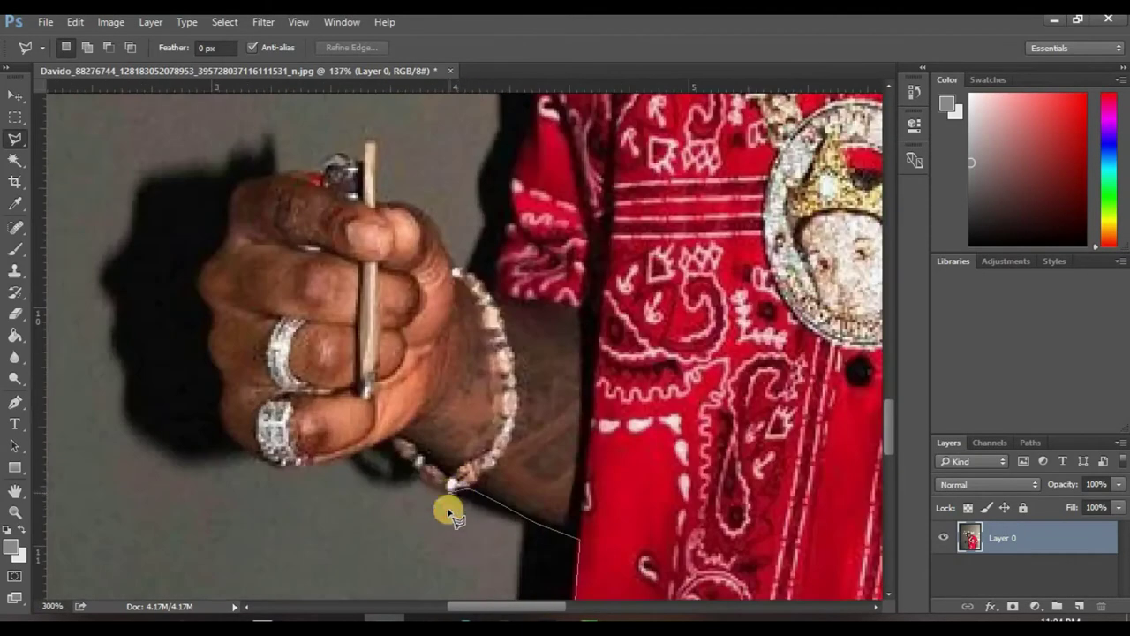
pyautogui.click(393, 440)
pyautogui.click(301, 463)
pyautogui.click(234, 442)
pyautogui.click(221, 398)
pyautogui.click(203, 278)
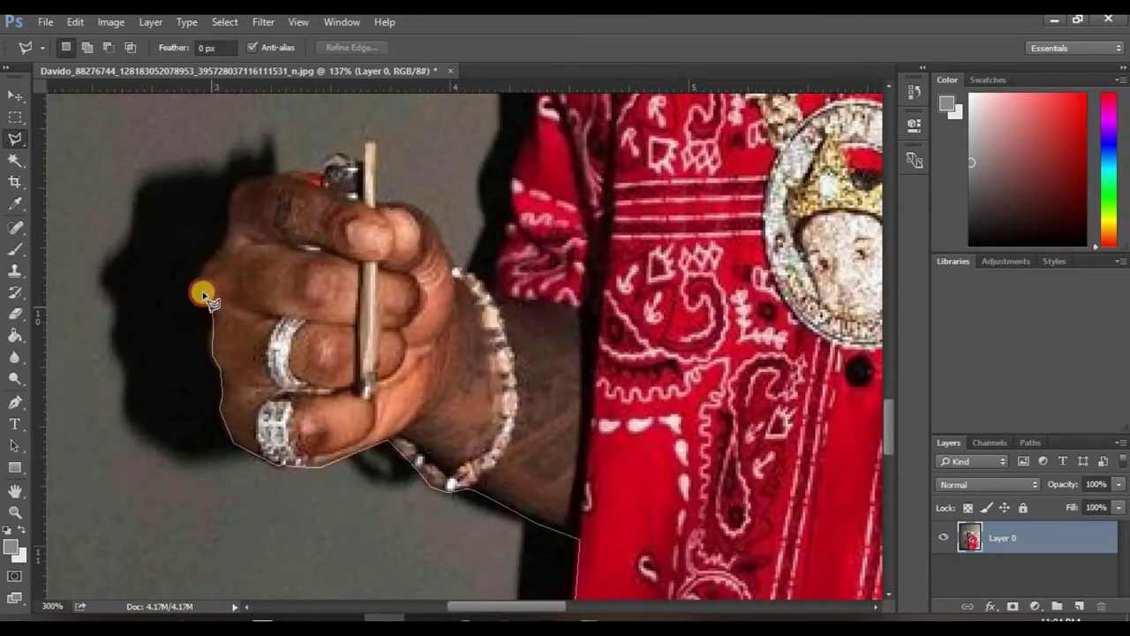
pyautogui.click(231, 217)
pyautogui.click(239, 187)
pyautogui.click(265, 177)
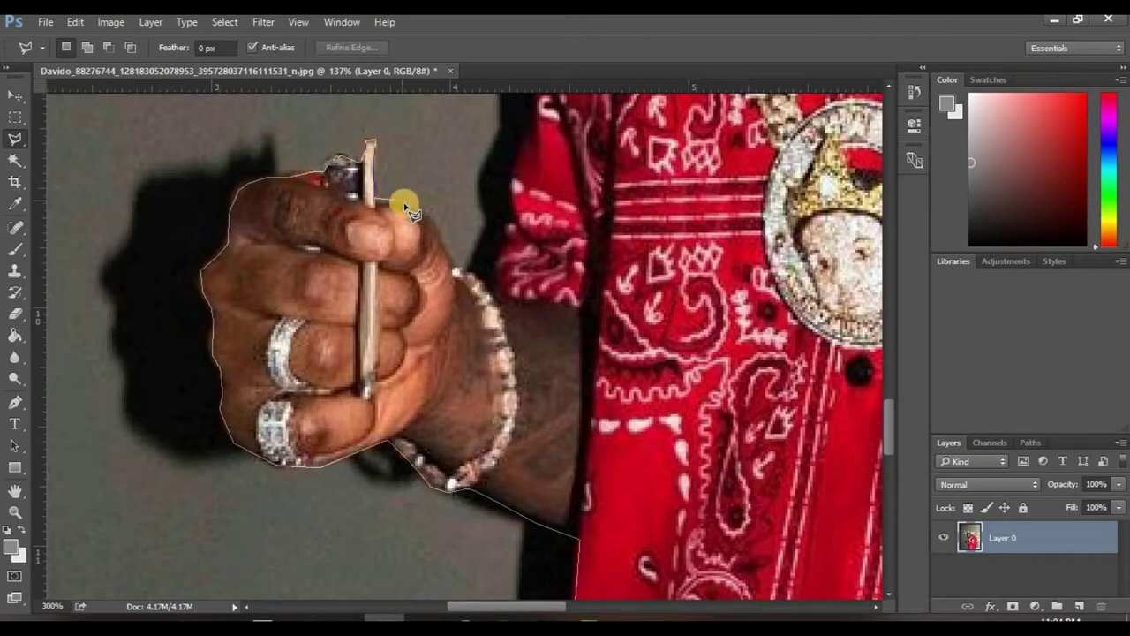
# Continue the outline up the shirt edge, past the nose and glasses to the head top
pyautogui.click(497, 277)
pyautogui.scroll(5, 486, 336)
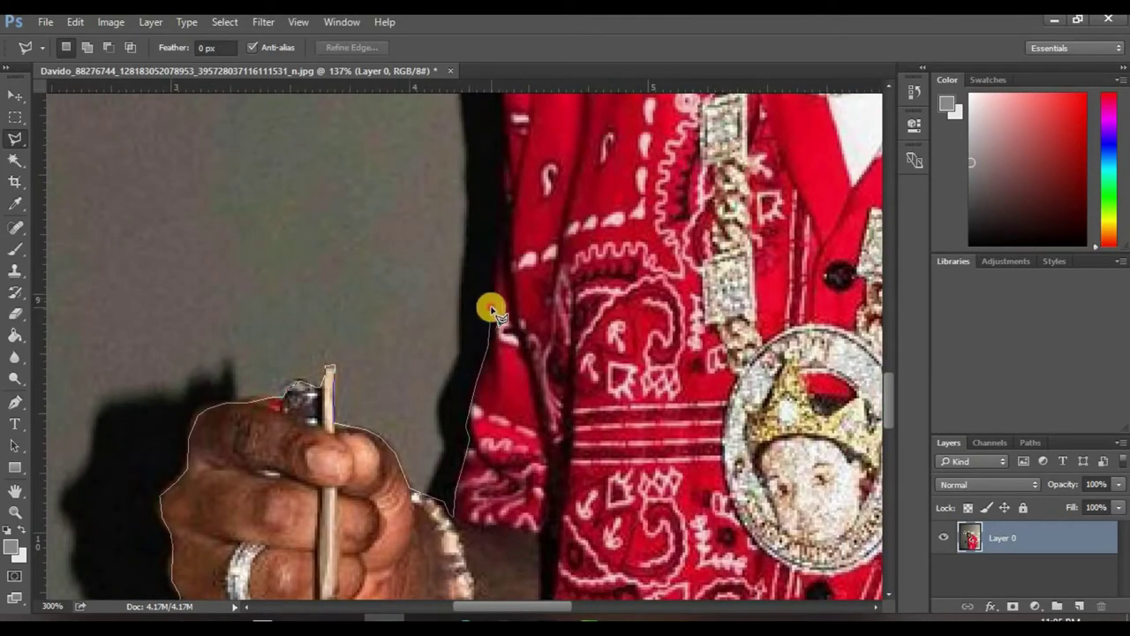
pyautogui.scroll(5, 486, 353)
pyautogui.click(470, 344)
pyautogui.click(488, 219)
pyautogui.scroll(5, 494, 335)
pyautogui.click(515, 424)
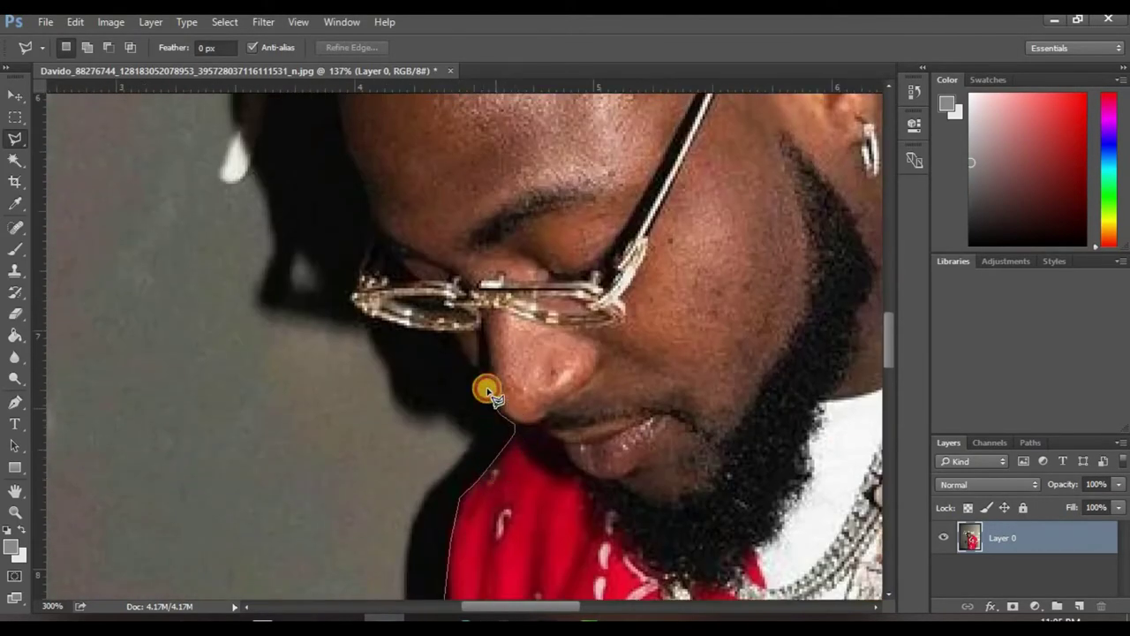
pyautogui.hotkey('ctrl', '+')
pyautogui.hotkey('ctrl', '+')
pyautogui.scroll(3, 304, 283)
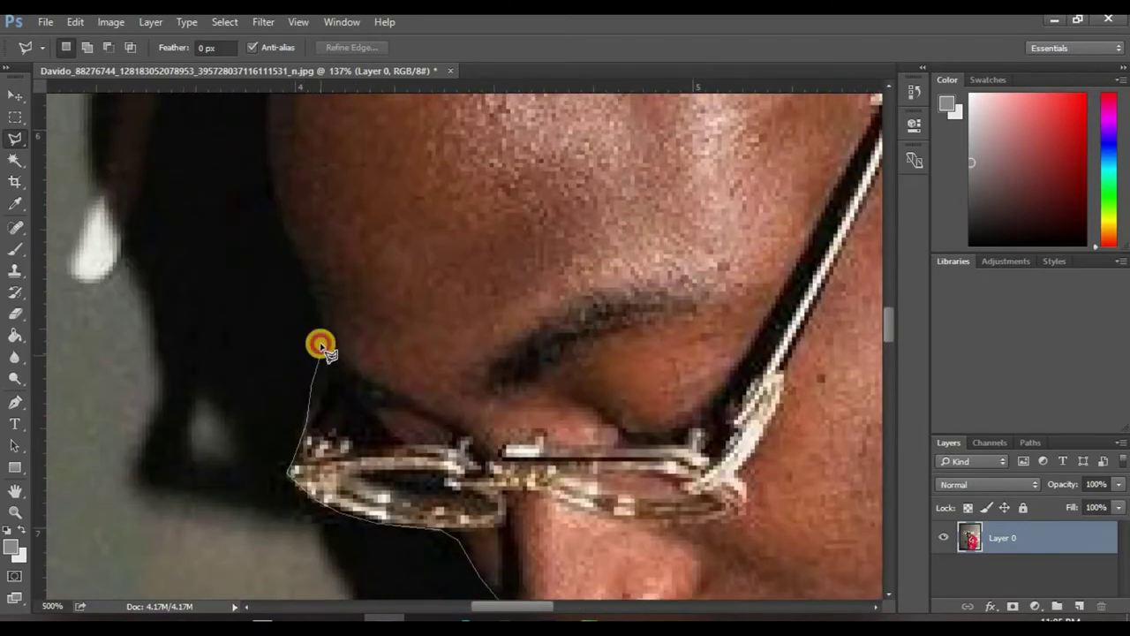
pyautogui.scroll(5, 316, 388)
pyautogui.scroll(5, 304, 247)
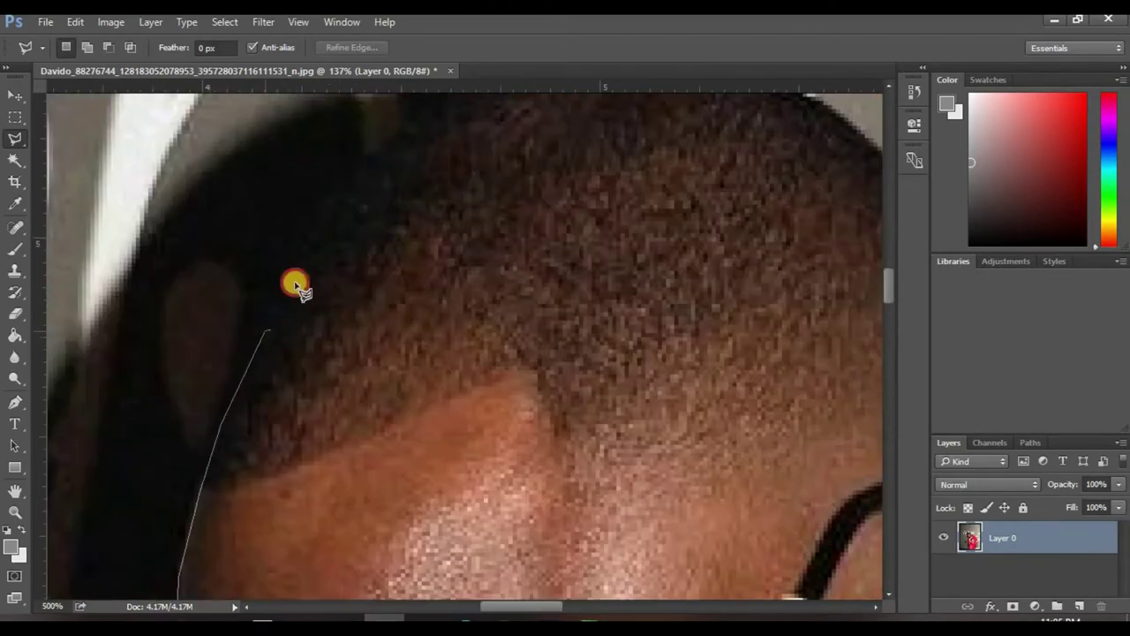
pyautogui.scroll(5, 292, 292)
pyautogui.hotkey('ctrl', '-')
pyautogui.hotkey('ctrl', '-')
pyautogui.scroll(-3, 354, 283)
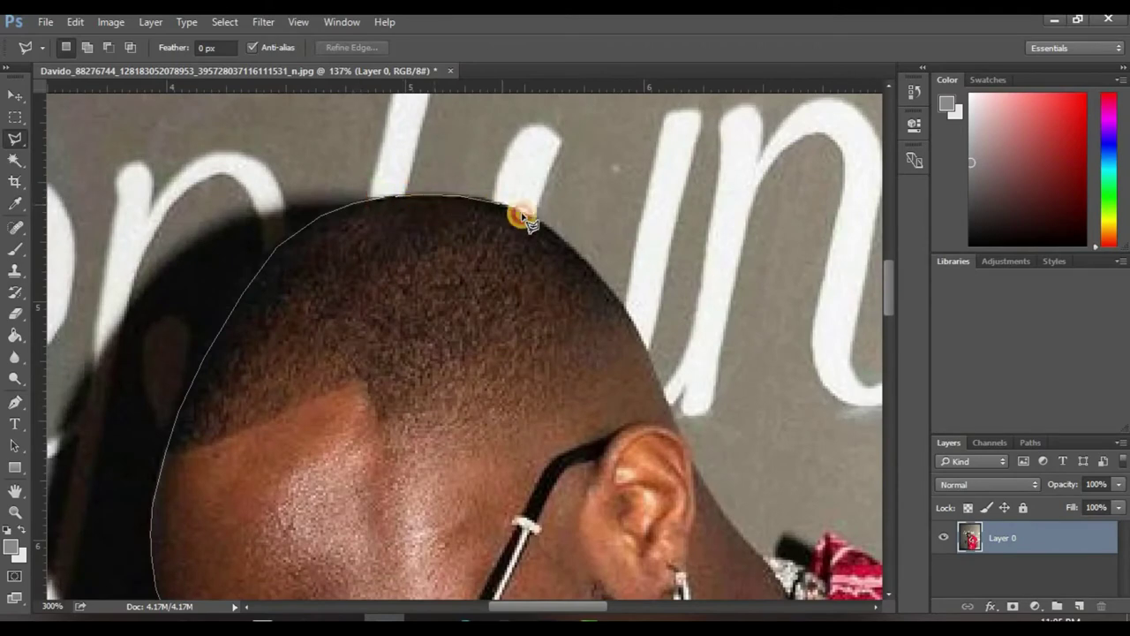
pyautogui.scroll(-3, 619, 398)
pyautogui.hscroll(5, 415, 309)
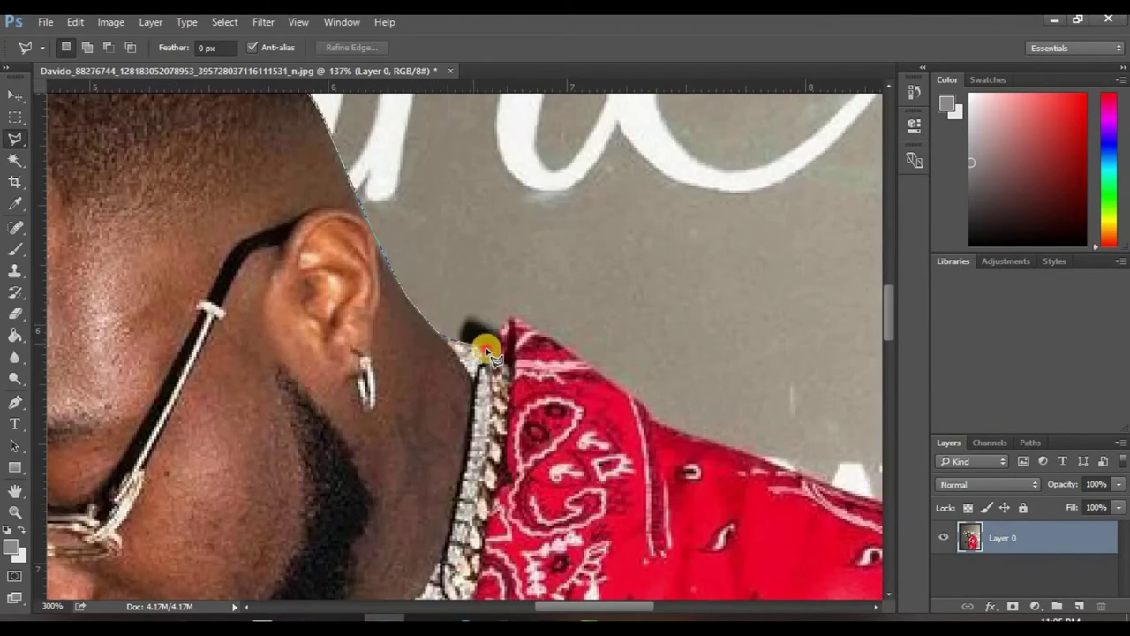
# Carry the outline over the shoulder and tattooed arm, then out past the image edge
pyautogui.moveTo(783, 475); pyautogui.dragTo(543, 382)
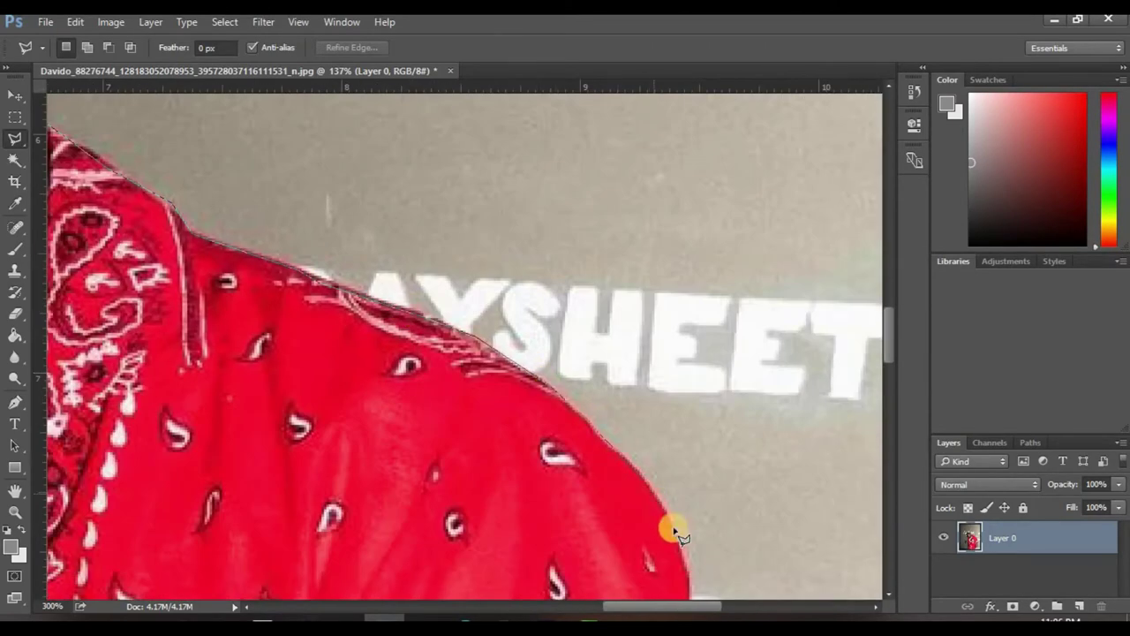
pyautogui.moveTo(675, 533); pyautogui.dragTo(619, 305)
pyautogui.moveTo(660, 474)
pyautogui.mouseDown()
pyautogui.moveTo(555, 416)
pyautogui.moveTo(384, 465)
pyautogui.moveTo(419, 328)
pyautogui.mouseUp()
pyautogui.scroll(-1, 422, 510)
pyautogui.scroll(-1, 424, 497)
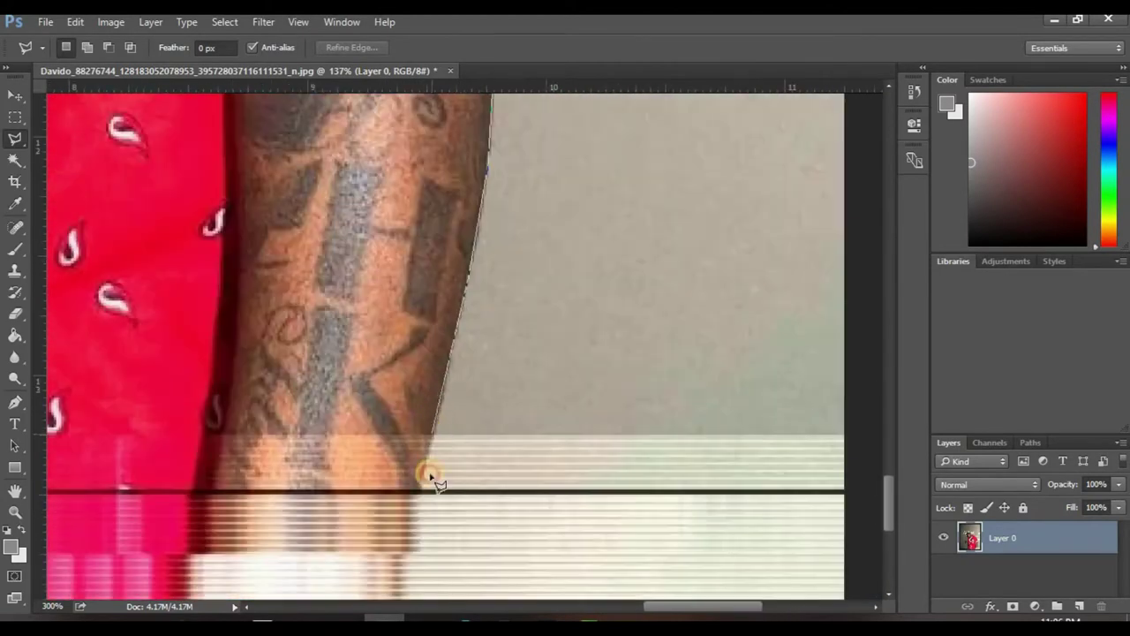
pyautogui.scroll(-1, 432, 471)
pyautogui.scroll(-1, 397, 500)
pyautogui.scroll(-1, 395, 501)
pyautogui.scroll(3, 619, 398)
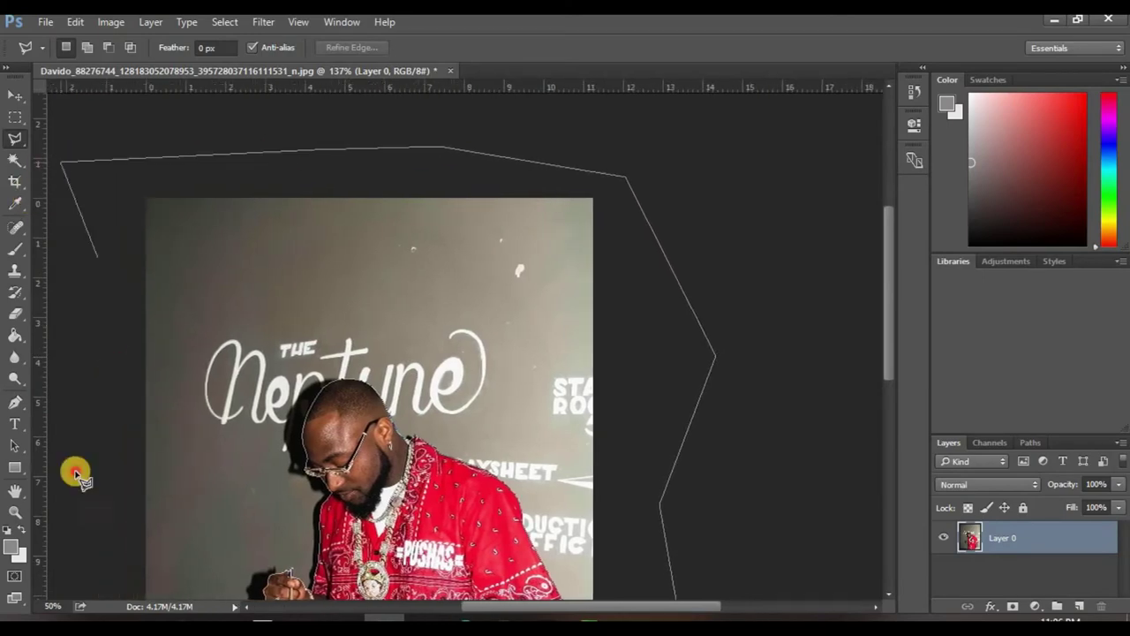
pyautogui.scroll(-5, 159, 345)
pyautogui.click(141, 411)
pyautogui.click(189, 508)
# Close the outline around the grey backdrop, feather it 1 pixel, and delete it to transparency
pyautogui.click(328, 517)
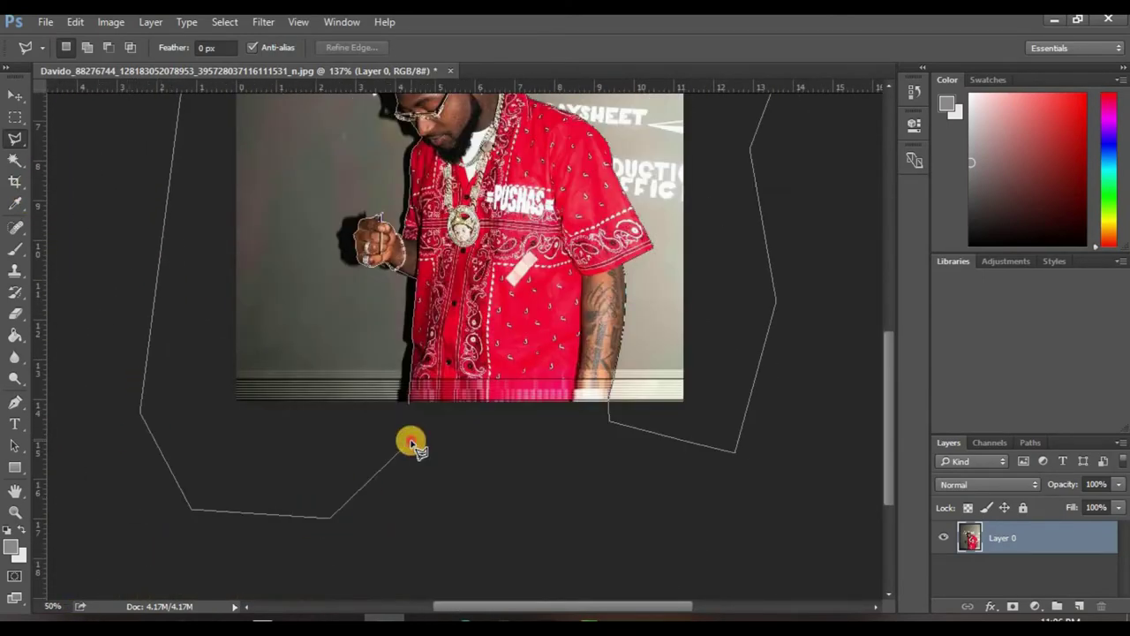
pyautogui.doubleClick(409, 441)
pyautogui.rightClick(393, 334)
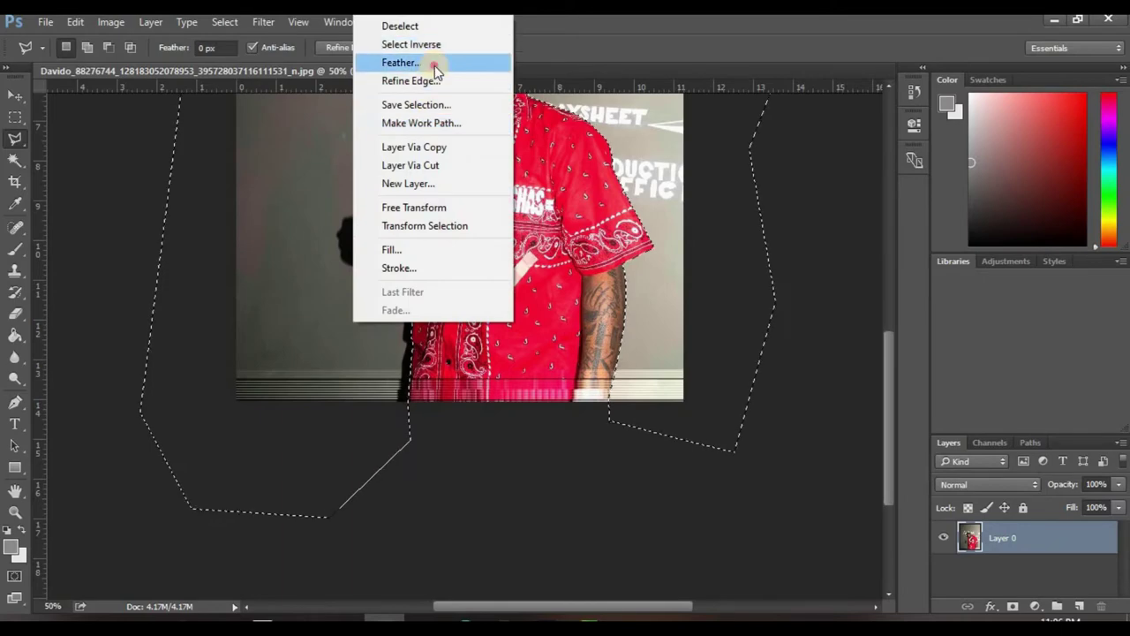
pyautogui.click(435, 63)
pyautogui.write('1')
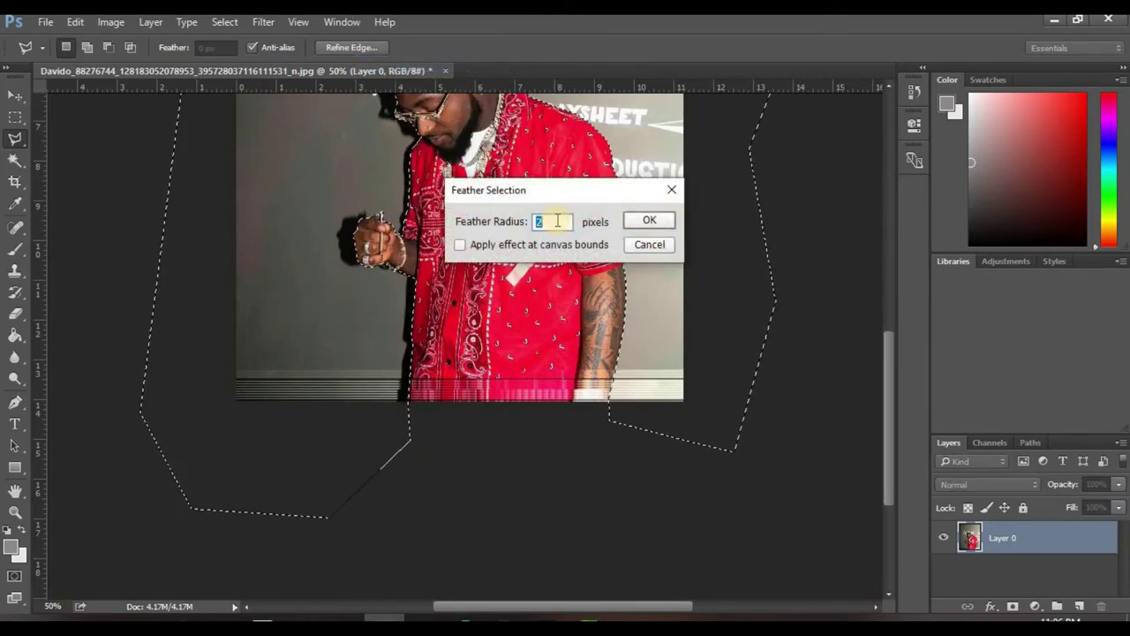
pyautogui.press('Return')
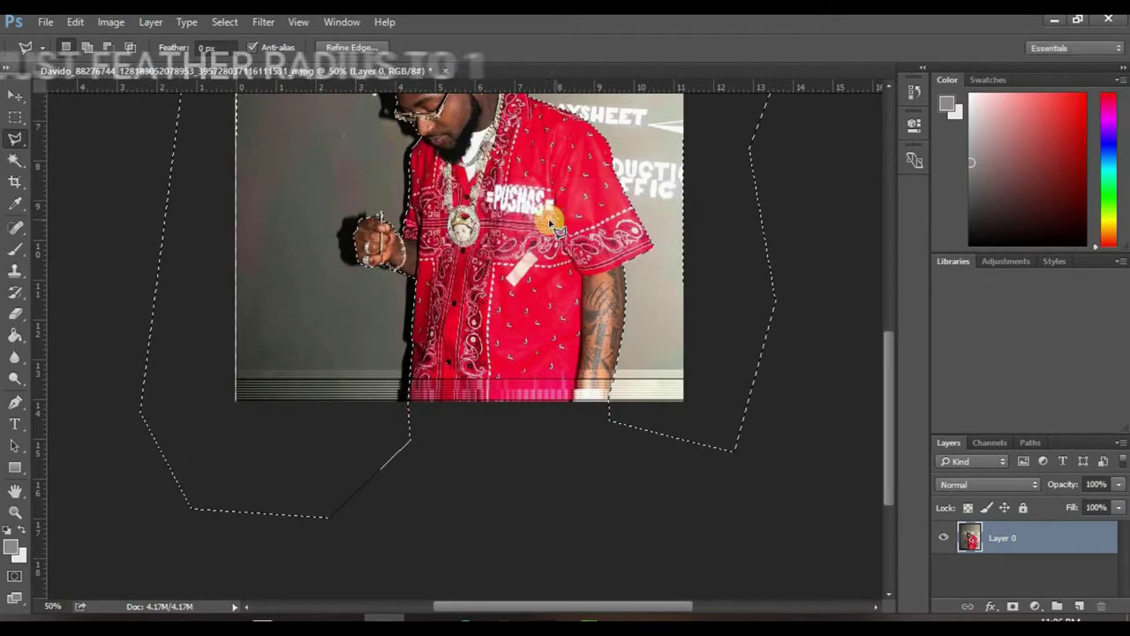
pyautogui.press('Delete')
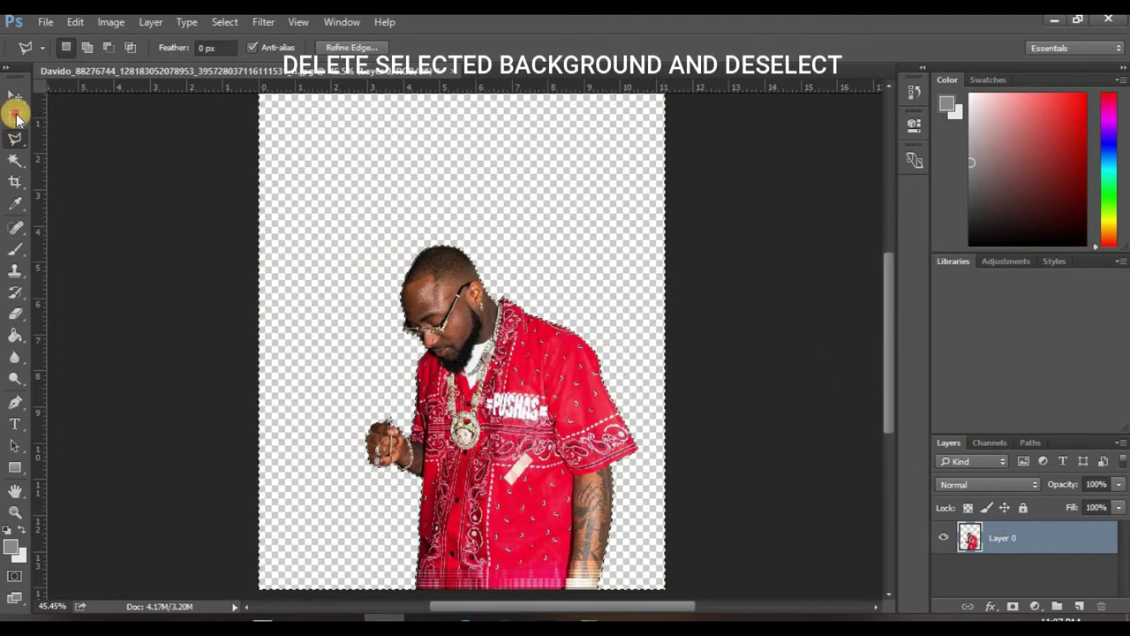
pyautogui.click(15, 116)
# Duplicate Layer 0 as Layer 0 copy, then reselect the original Layer 0
pyautogui.press('v')
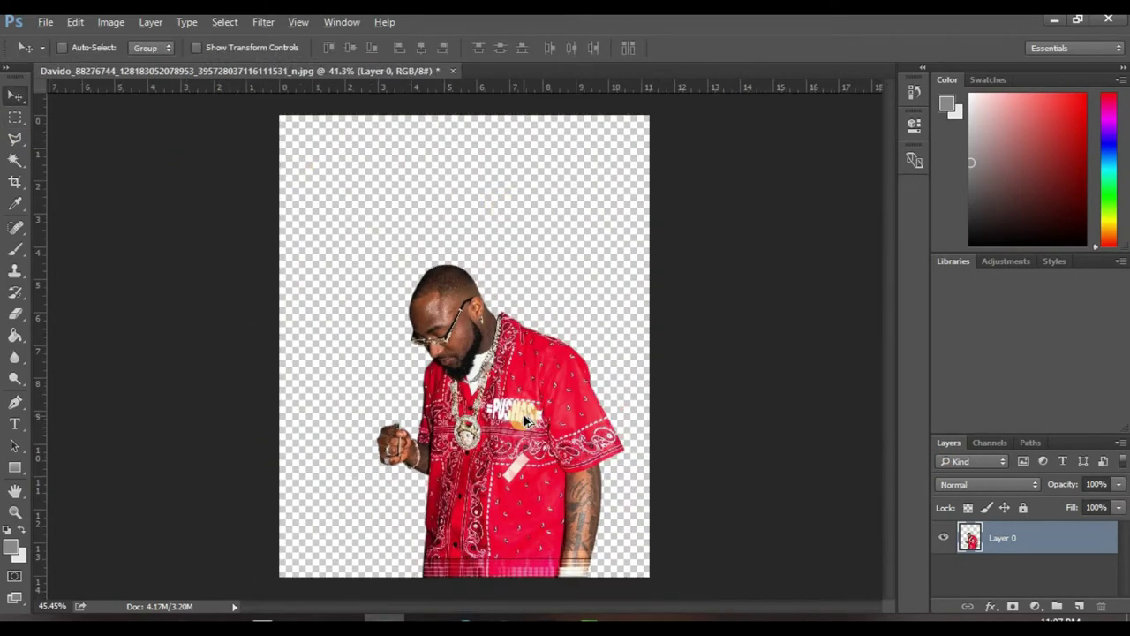
pyautogui.scroll(4, 437, 274)
pyautogui.scroll(1, 435, 272)
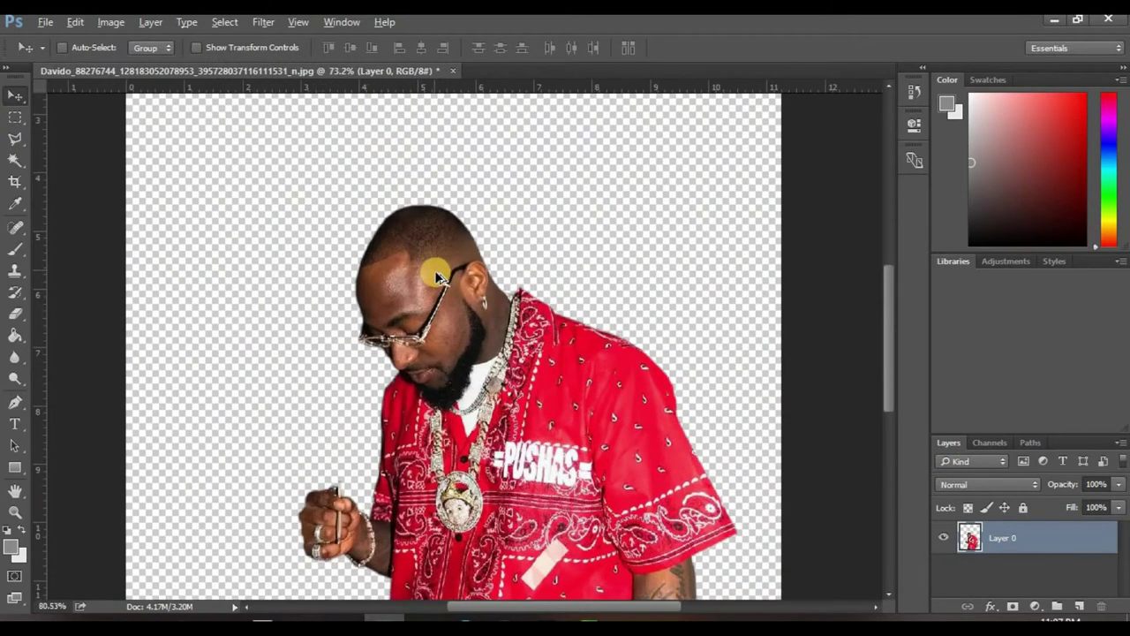
pyautogui.scroll(1, 434, 270)
pyautogui.scroll(1, 435, 271)
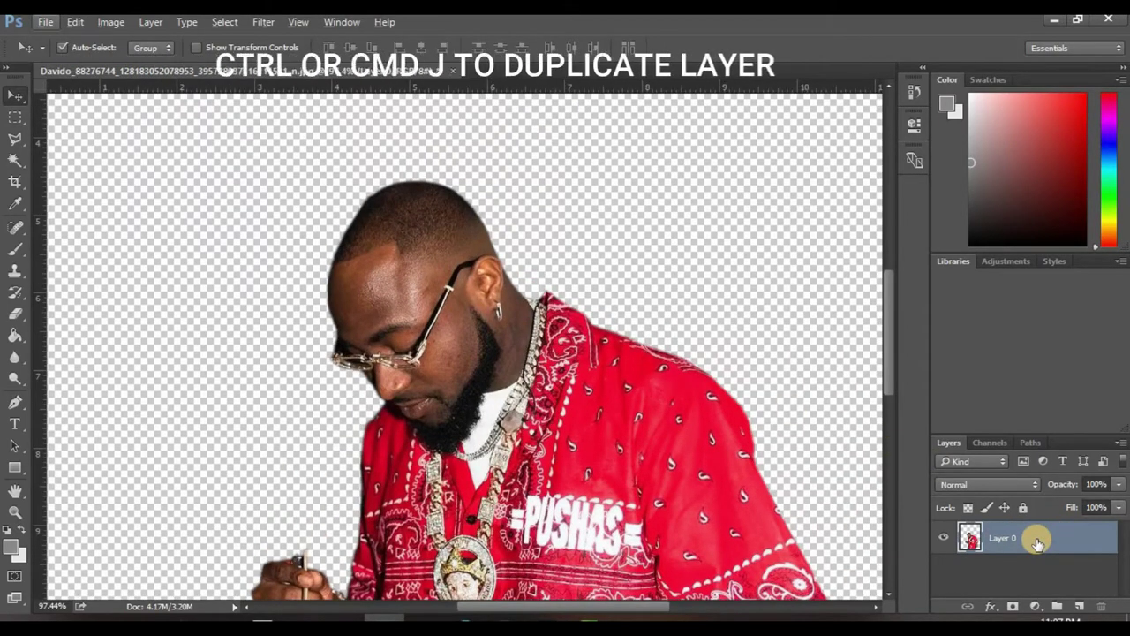
pyautogui.hotkey('ctrl', 'j')
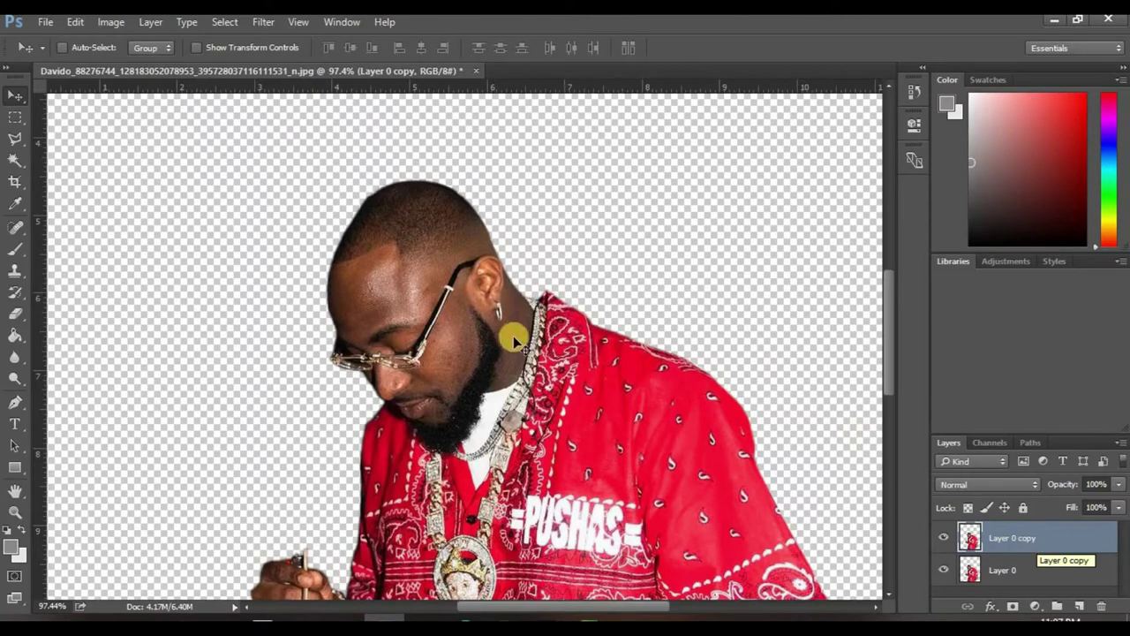
pyautogui.scroll(1, 521, 325)
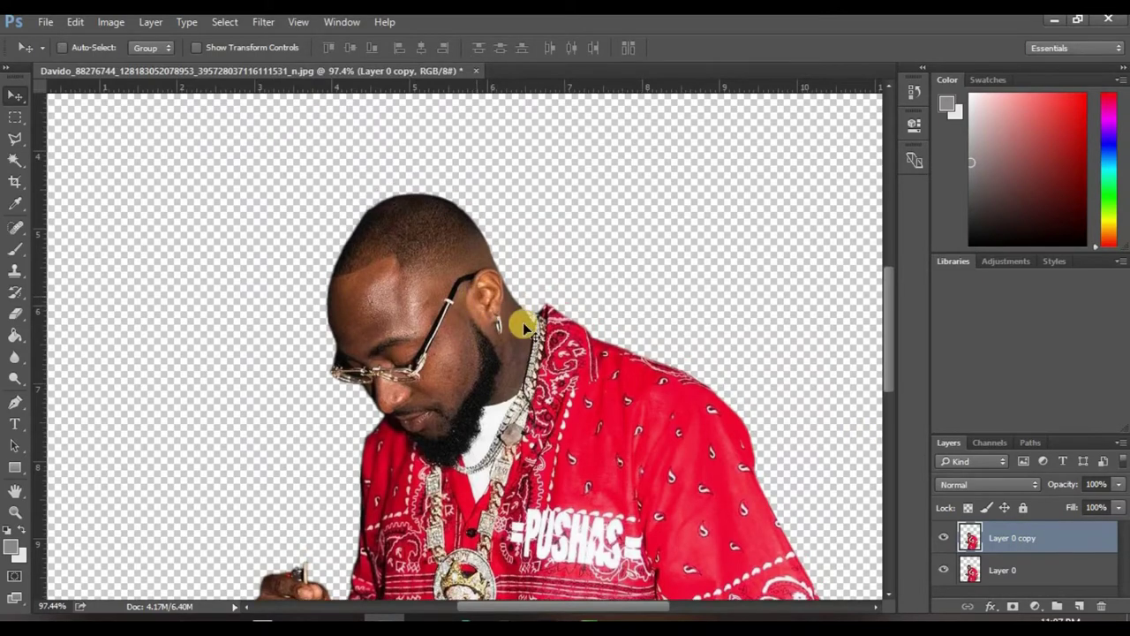
pyautogui.click(1020, 575)
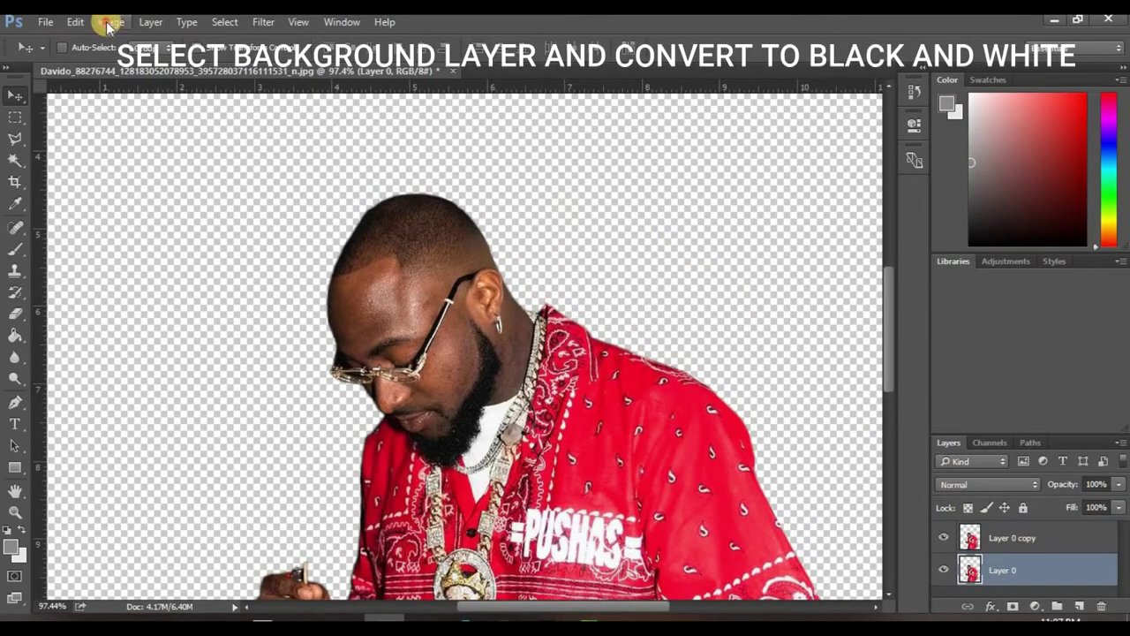
# Apply a Black & White adjustment to Layer 0 and hide the colour Layer 0 copy
pyautogui.click(109, 22)
pyautogui.moveTo(135, 63)
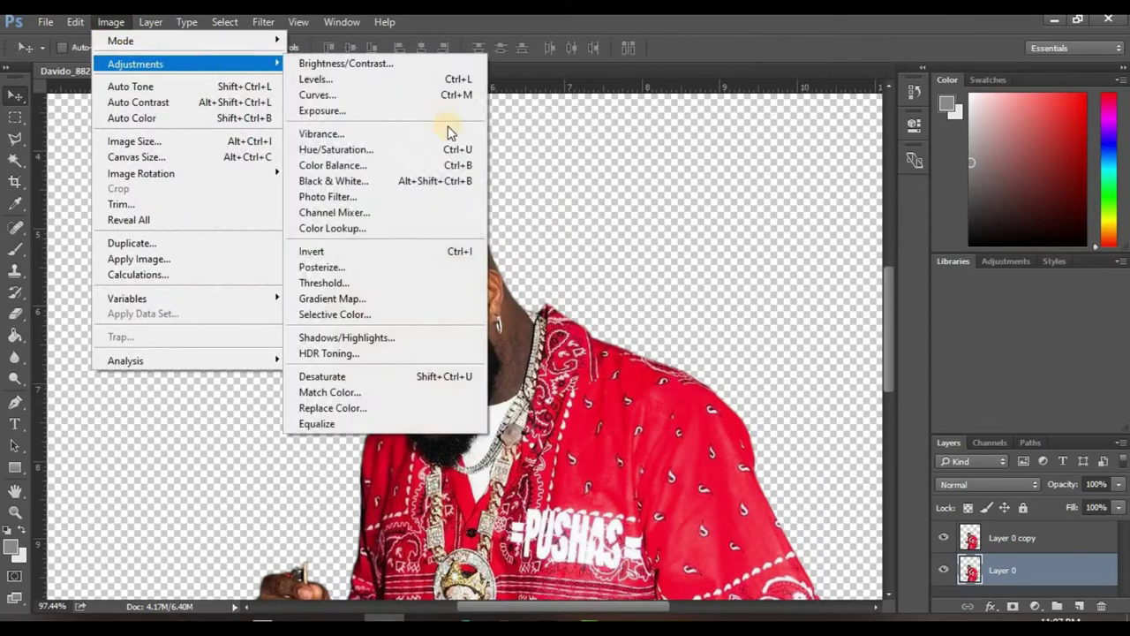
pyautogui.click(374, 182)
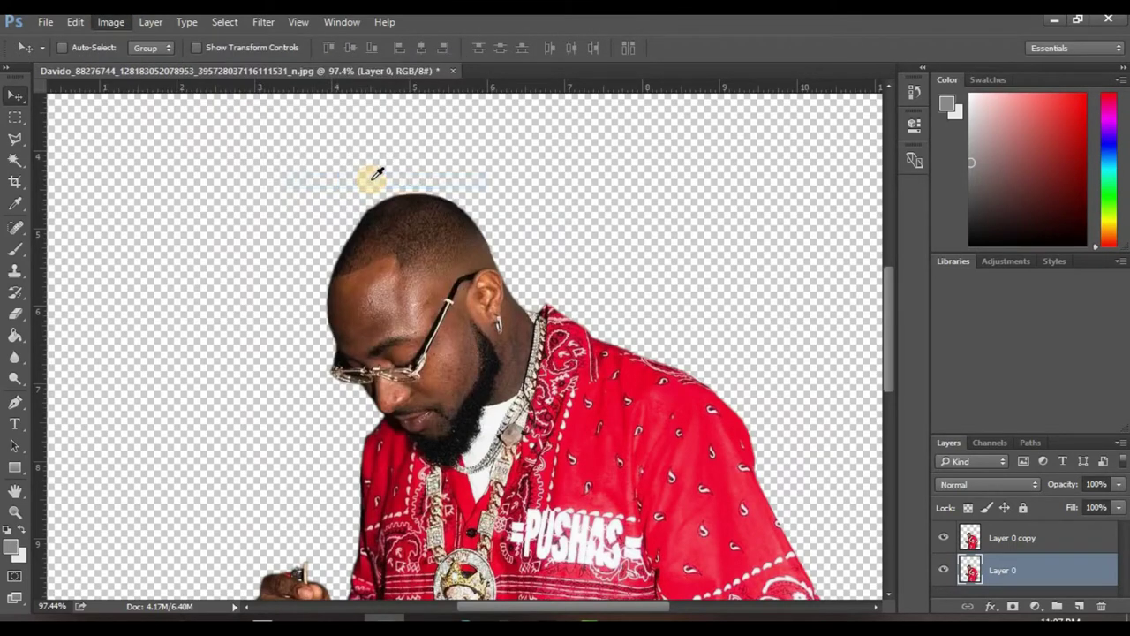
pyautogui.click(693, 103)
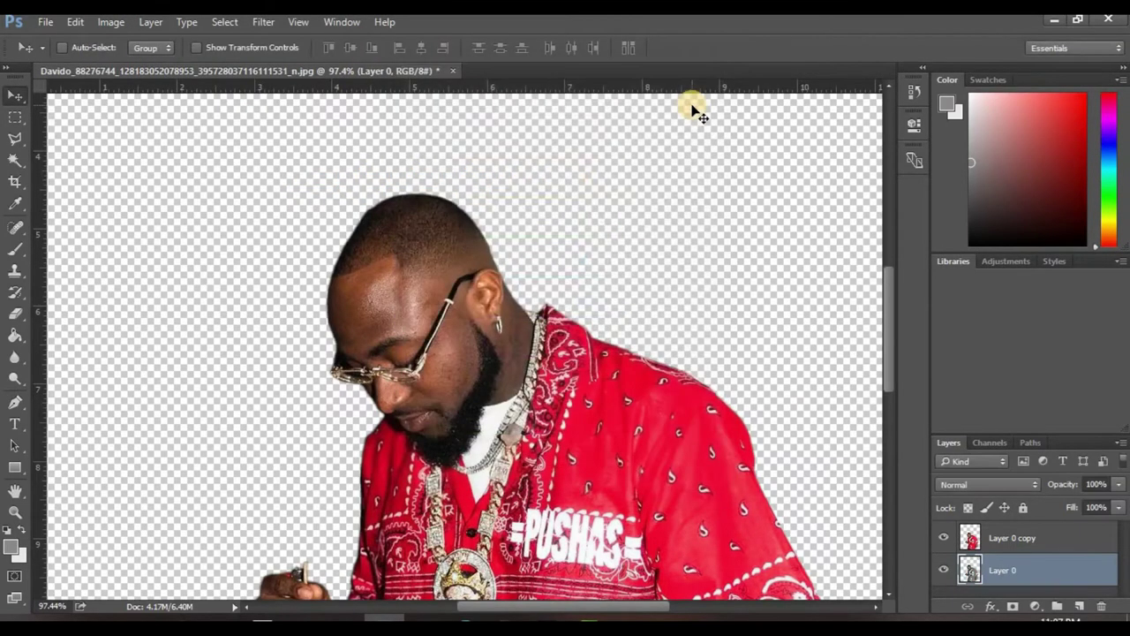
pyautogui.click(944, 536)
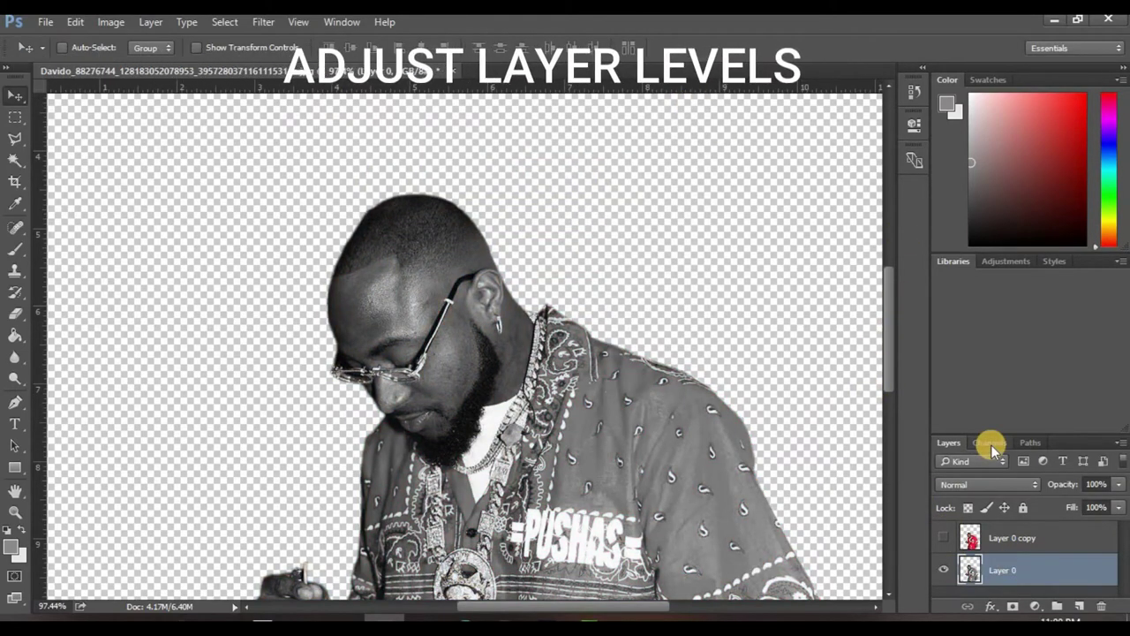
pyautogui.click(1011, 262)
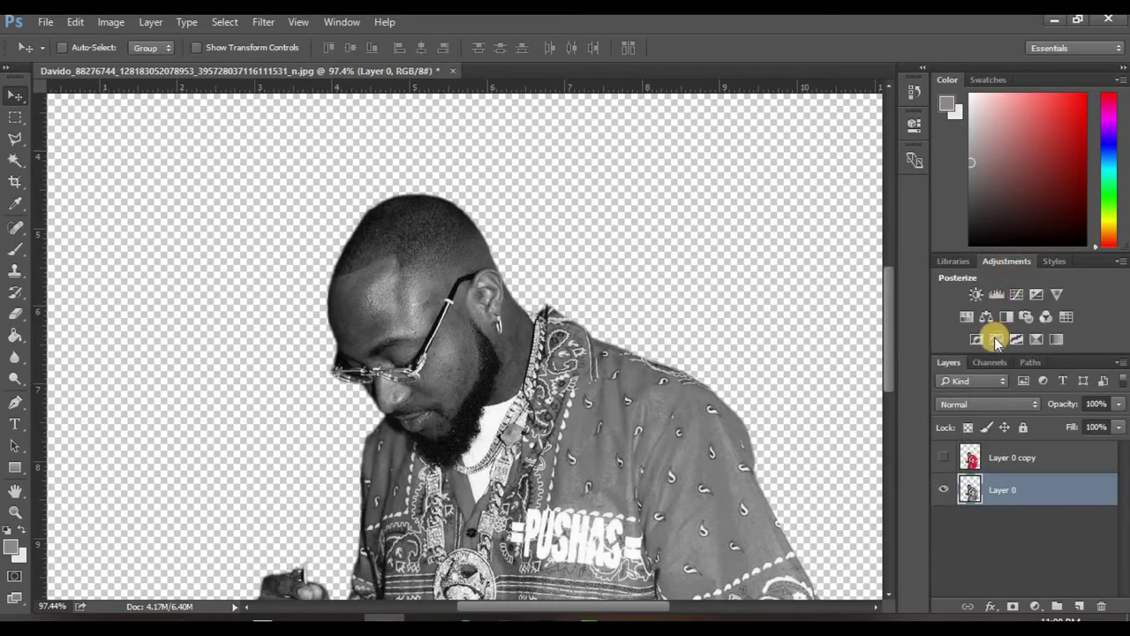
# Add a Levels 1 adjustment layer with input levels 0, 0.64 and 204
pyautogui.click(999, 295)
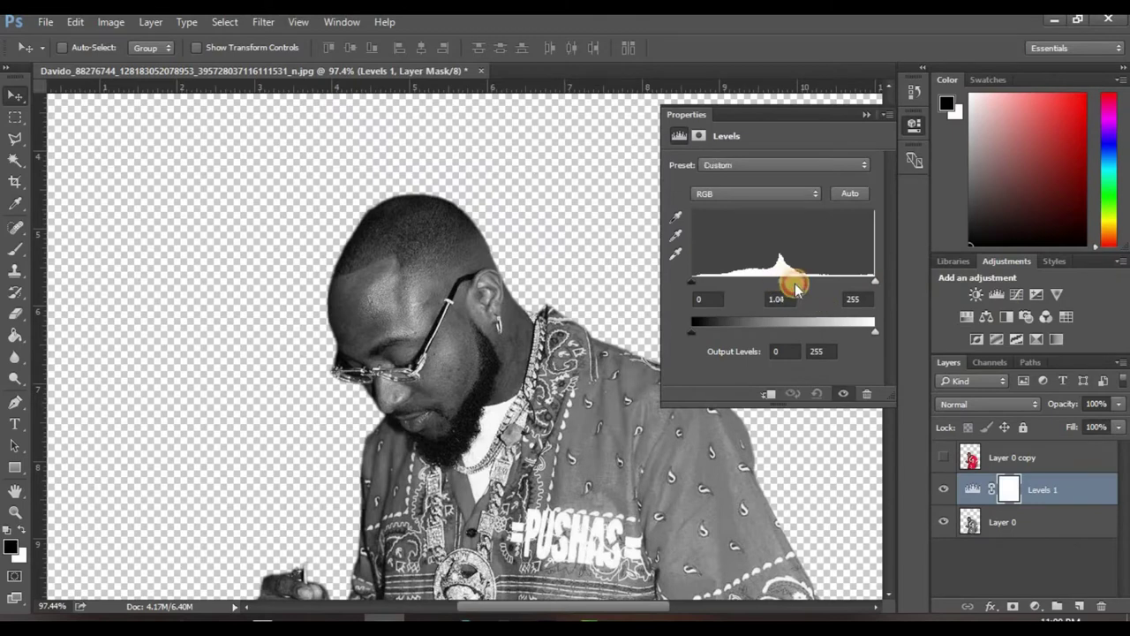
pyautogui.moveTo(795, 287)
pyautogui.mouseDown()
pyautogui.moveTo(852, 290)
pyautogui.moveTo(783, 291)
pyautogui.mouseUp()
pyautogui.moveTo(851, 285); pyautogui.dragTo(840, 292)
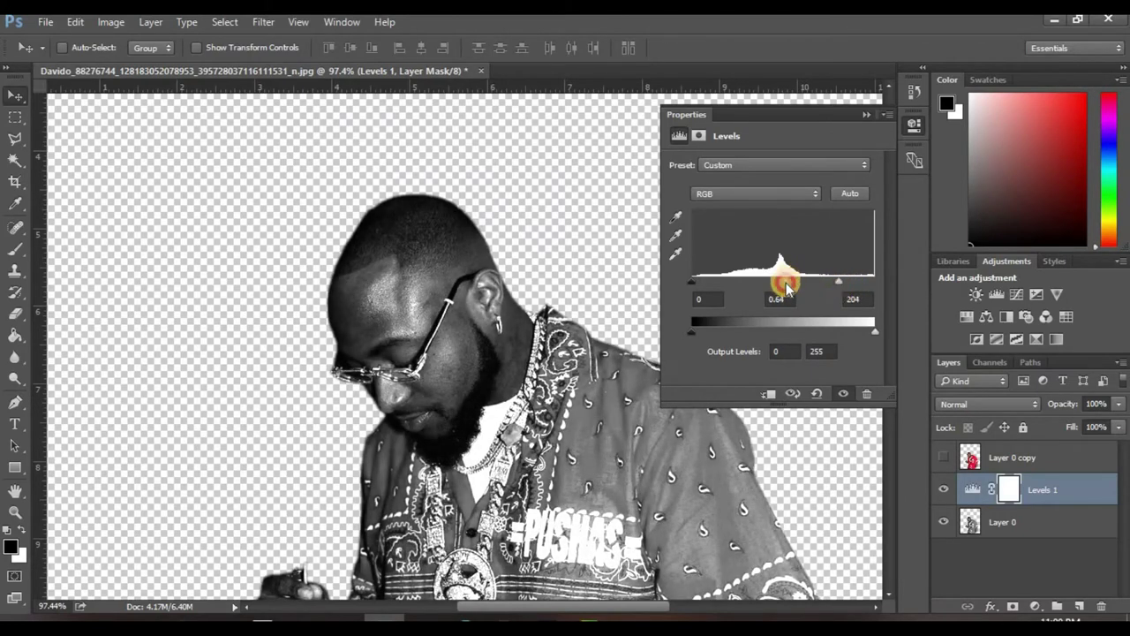
pyautogui.click(862, 115)
pyautogui.scroll(2, 443, 372)
pyautogui.scroll(2, 444, 372)
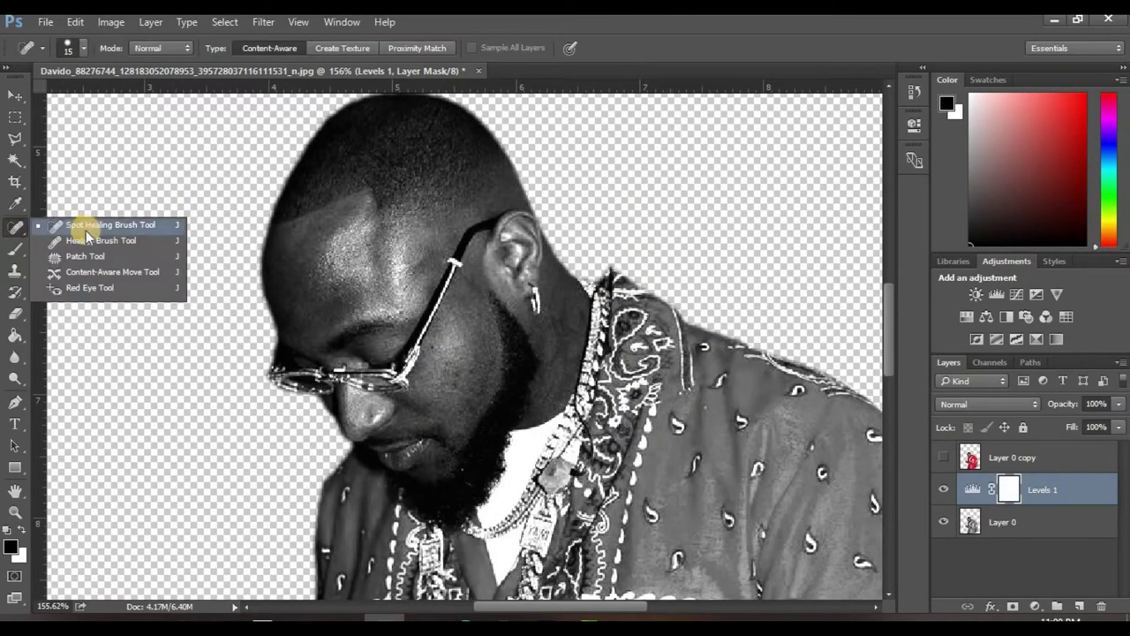
# Heal the cheek blemishes below the glasses on Layer 0 with the Spot Healing Brush
pyautogui.moveTo(20, 231); pyautogui.dragTo(113, 223)
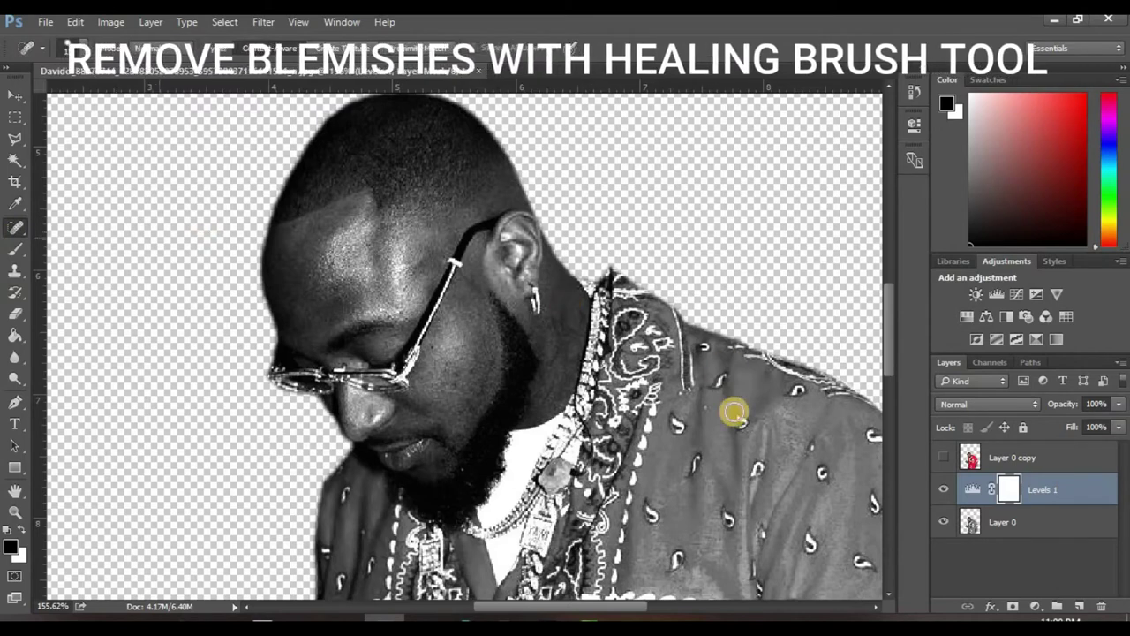
pyautogui.click(982, 521)
pyautogui.scroll(1, 462, 401)
pyautogui.scroll(1, 461, 402)
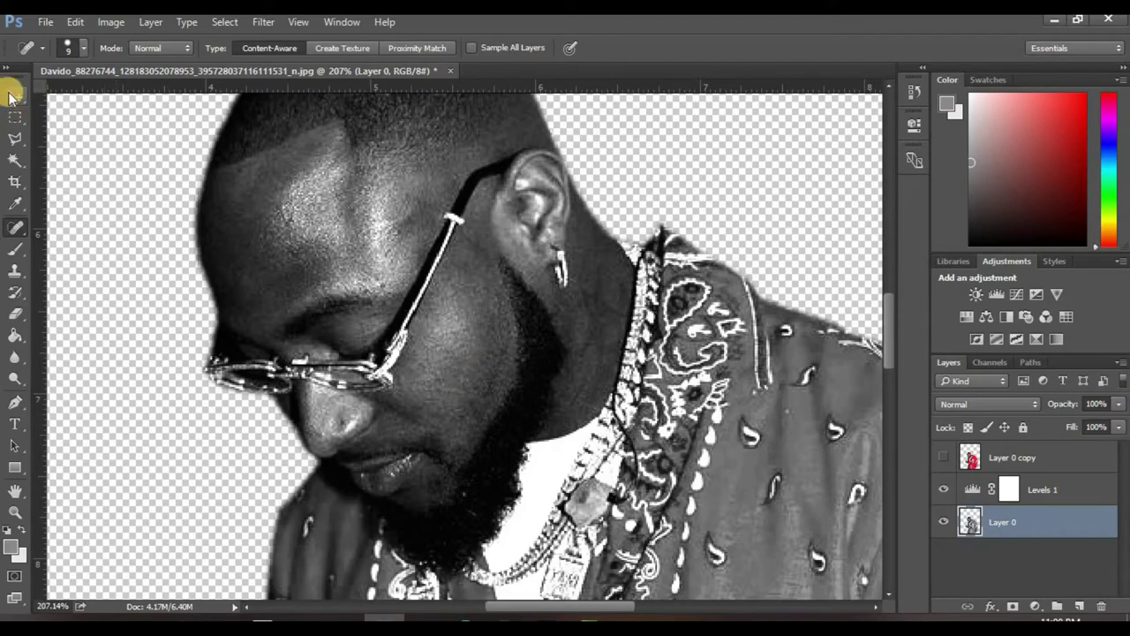
pyautogui.click(12, 95)
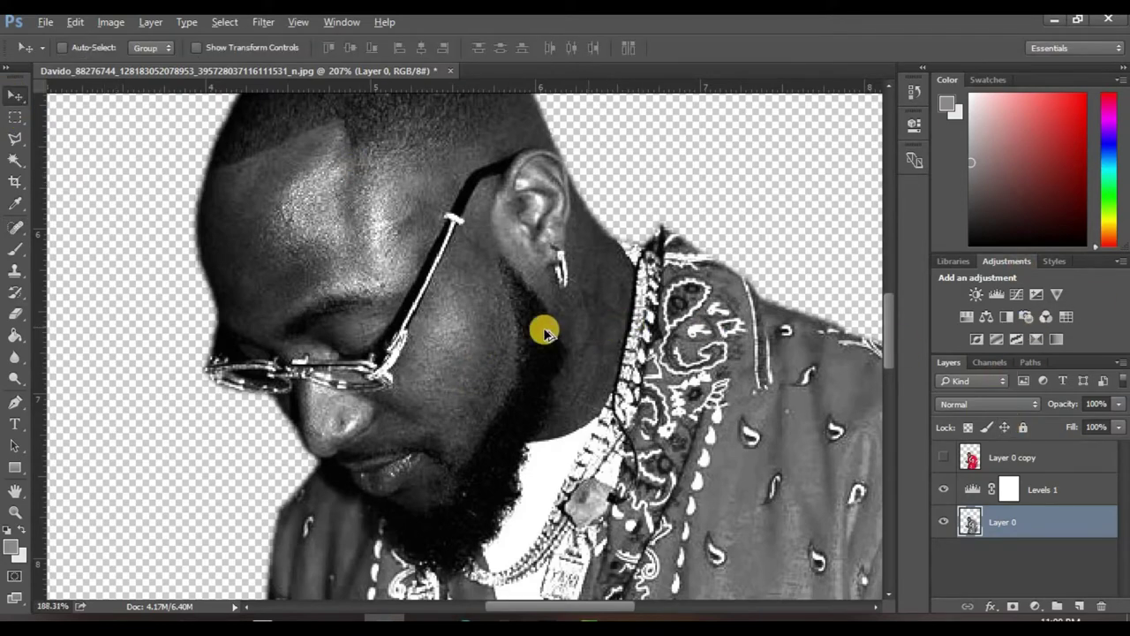
pyautogui.scroll(-2, 544, 332)
pyautogui.scroll(-1, 436, 298)
pyautogui.scroll(-1, 449, 295)
pyautogui.scroll(-1, 469, 303)
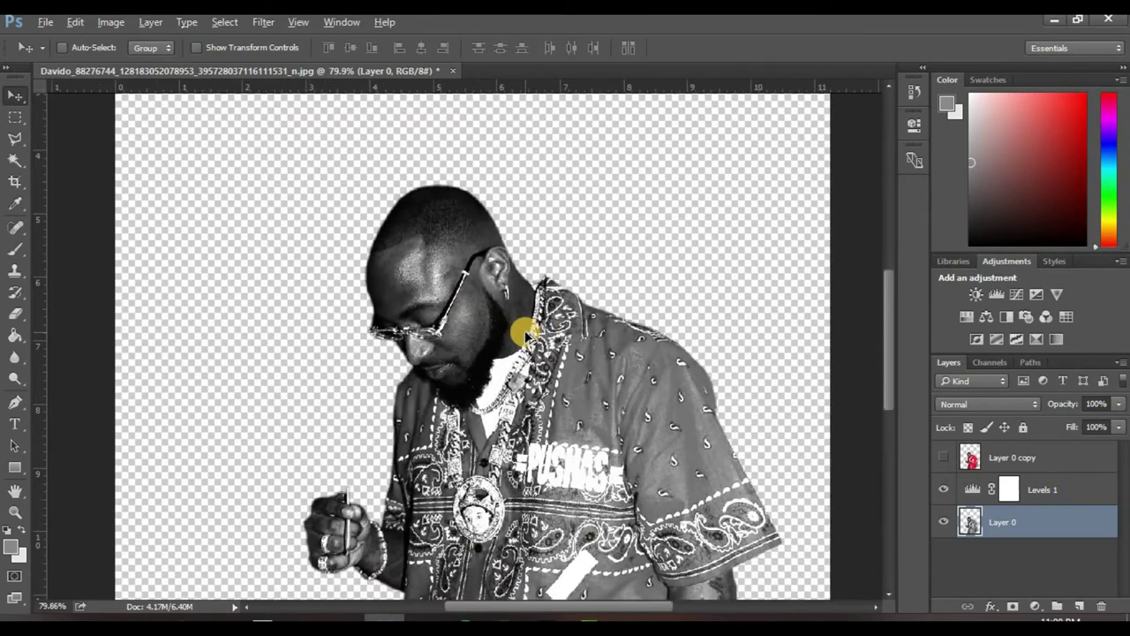
# Show and select the colour Layer 0 copy, choose the Polygonal Lasso, and zoom in
pyautogui.moveTo(1064, 491); pyautogui.dragTo(1073, 496)
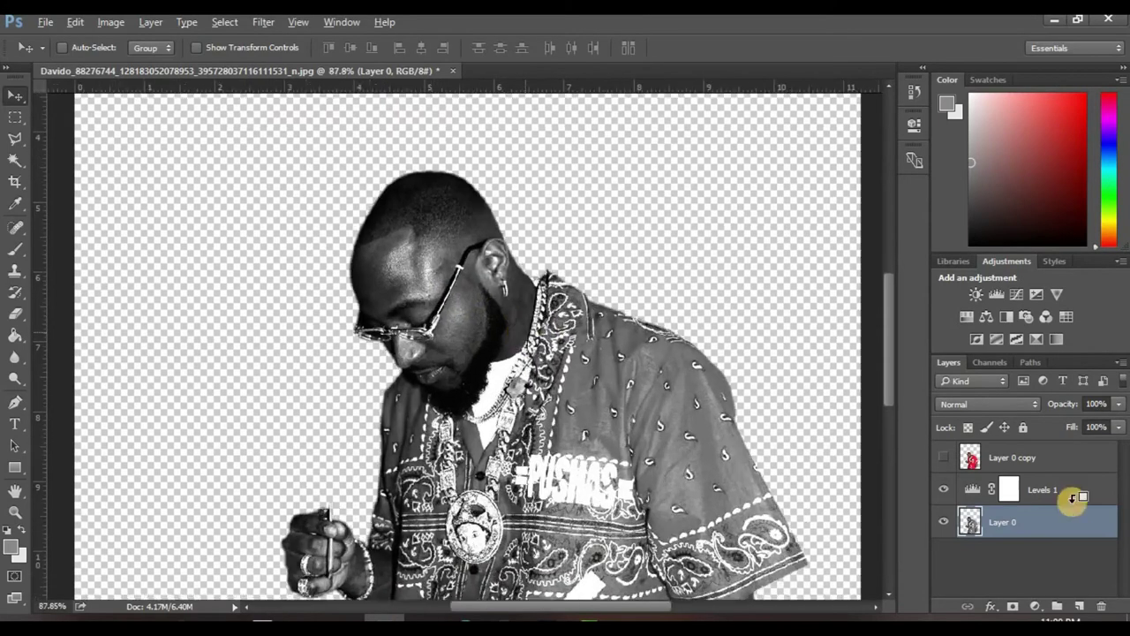
pyautogui.click(1005, 453)
pyautogui.click(942, 457)
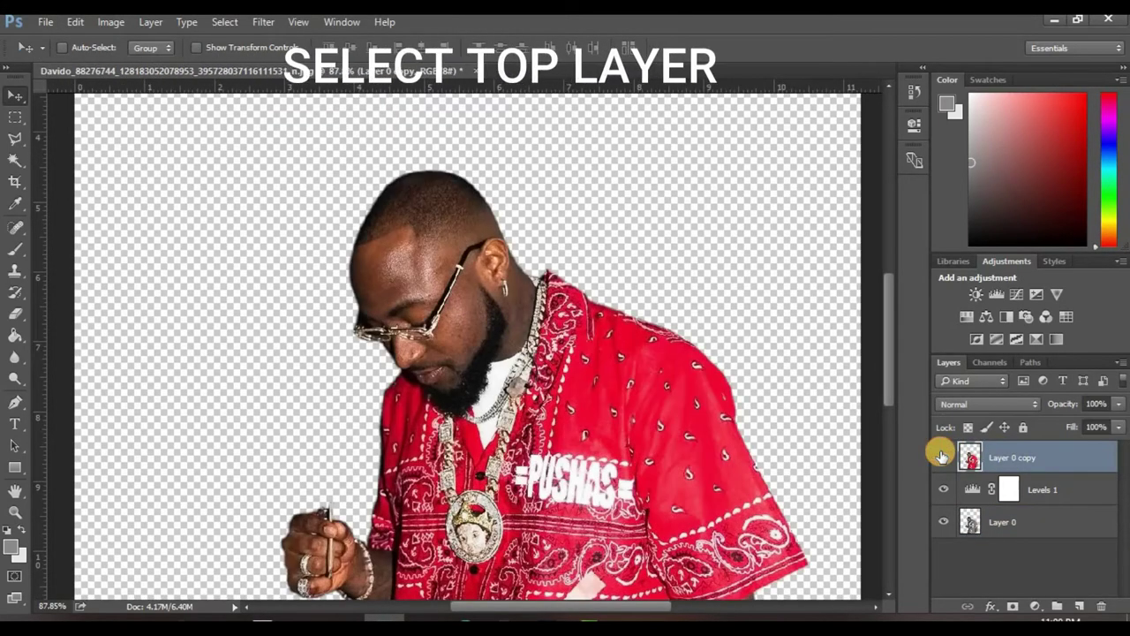
pyautogui.click(10, 139)
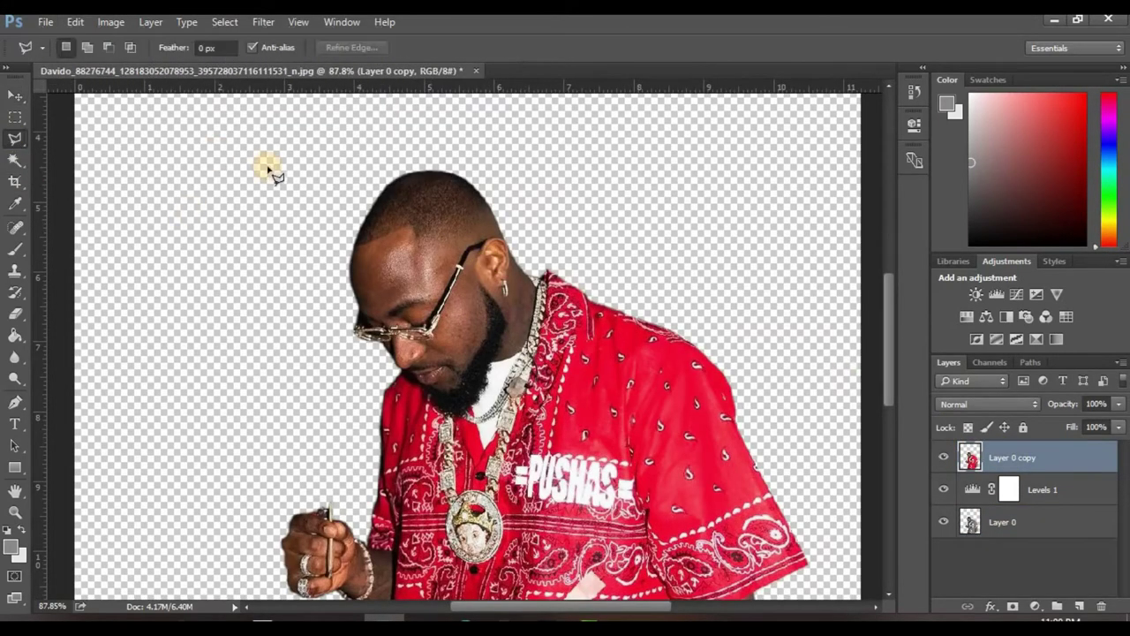
pyautogui.scroll(2, 355, 205)
pyautogui.scroll(2, 366, 265)
pyautogui.scroll(1, 353, 308)
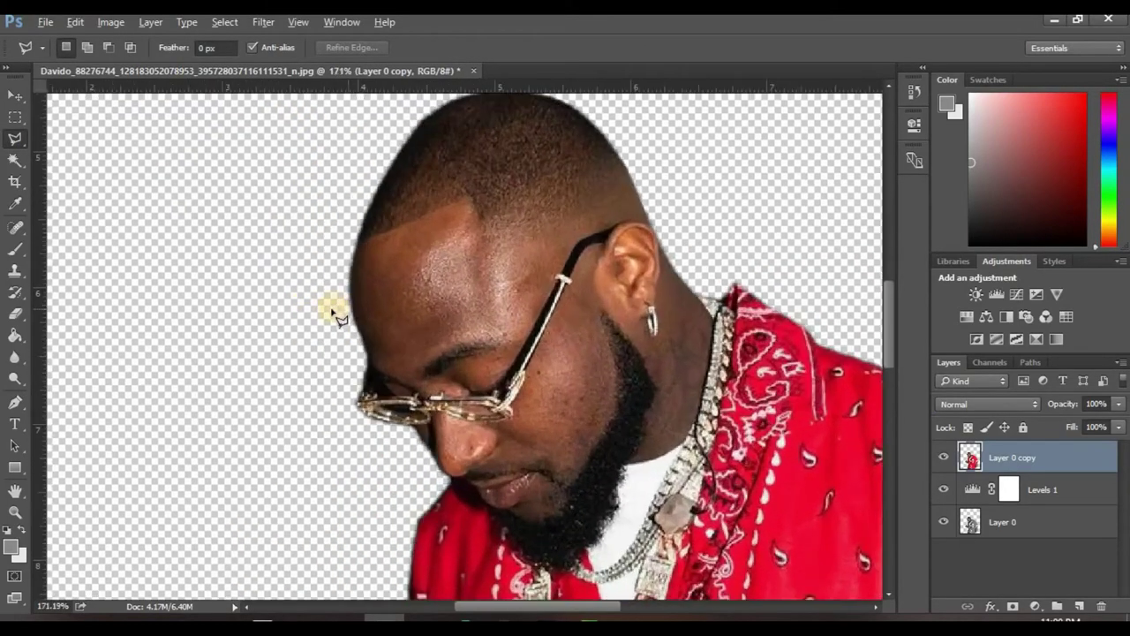
pyautogui.scroll(2, 415, 468)
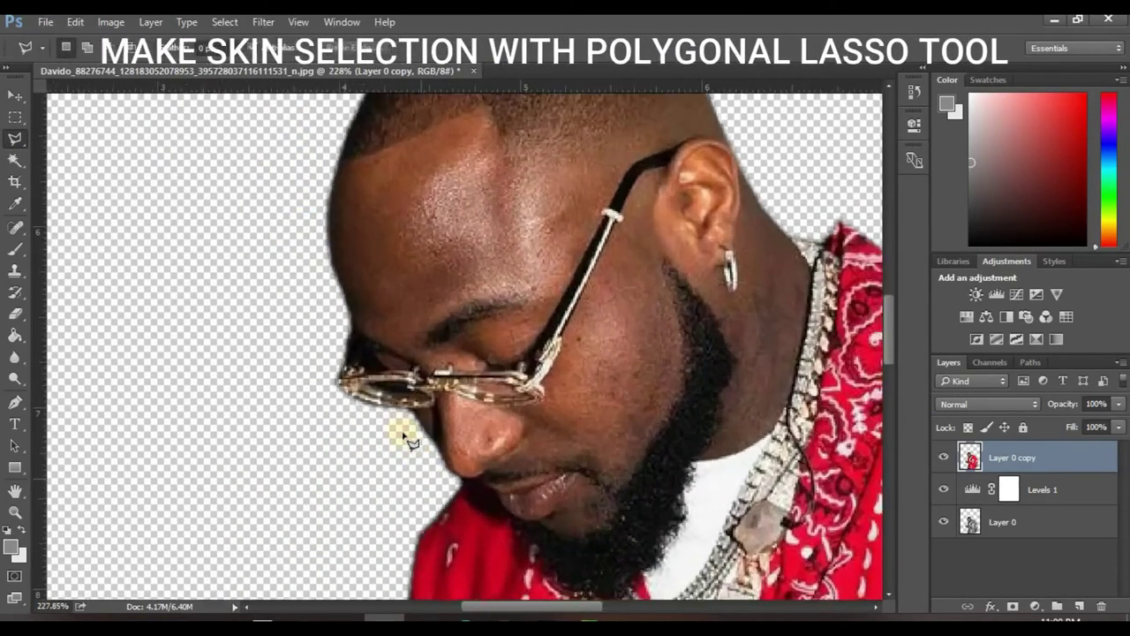
pyautogui.scroll(1, 409, 422)
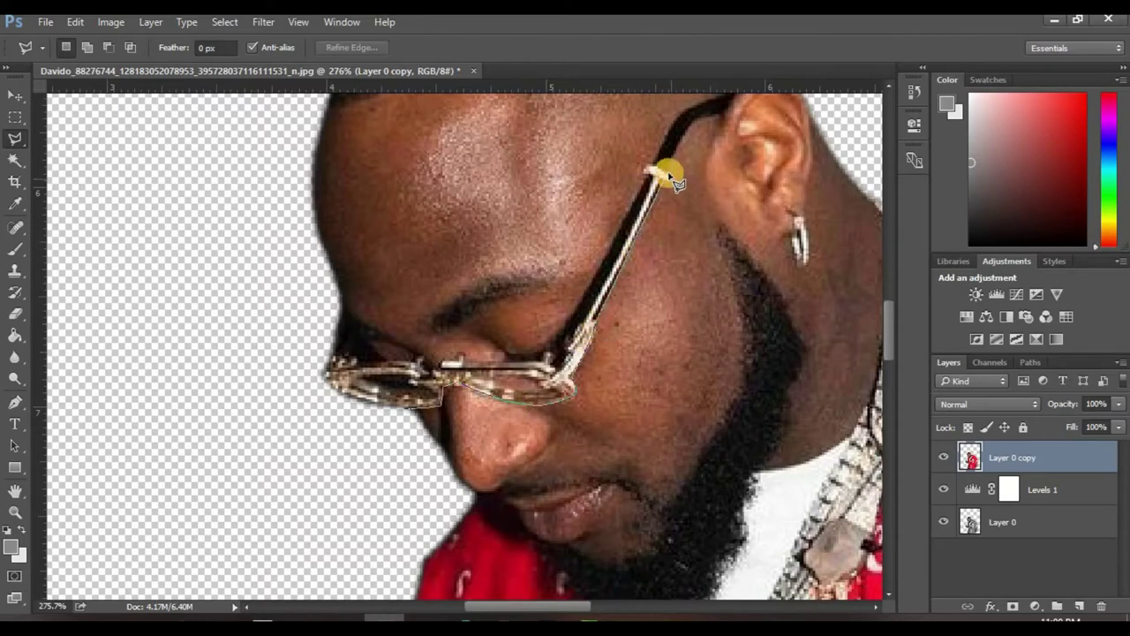
pyautogui.moveTo(650, 185); pyautogui.dragTo(575, 274)
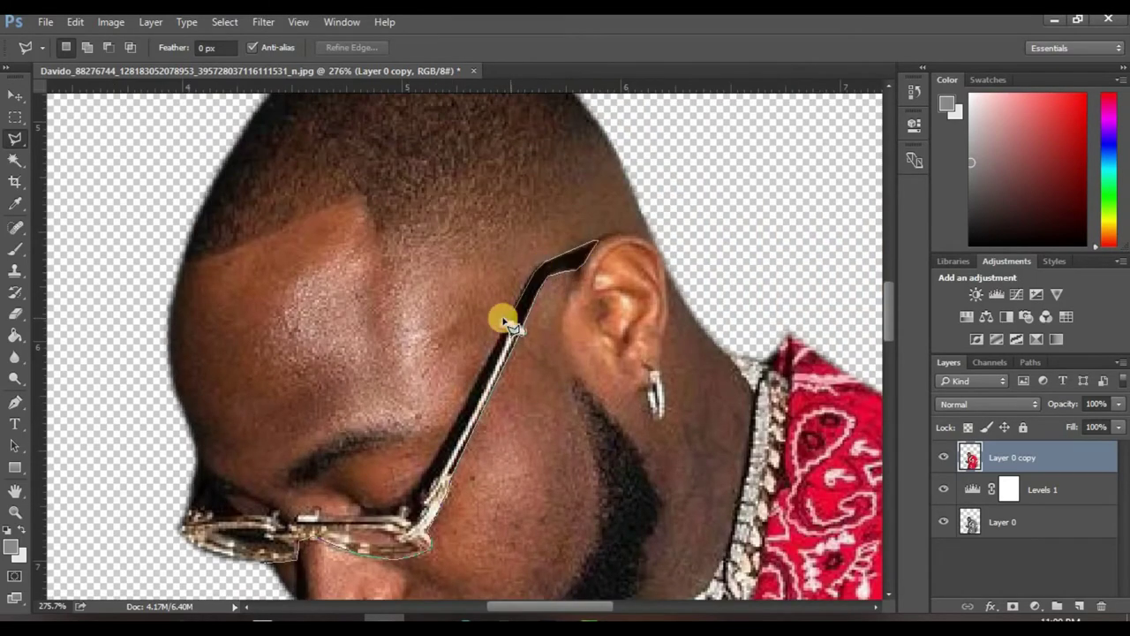
# Trace down the glasses arm, around the head, down the neck and along the beard
pyautogui.click(436, 447)
pyautogui.click(371, 518)
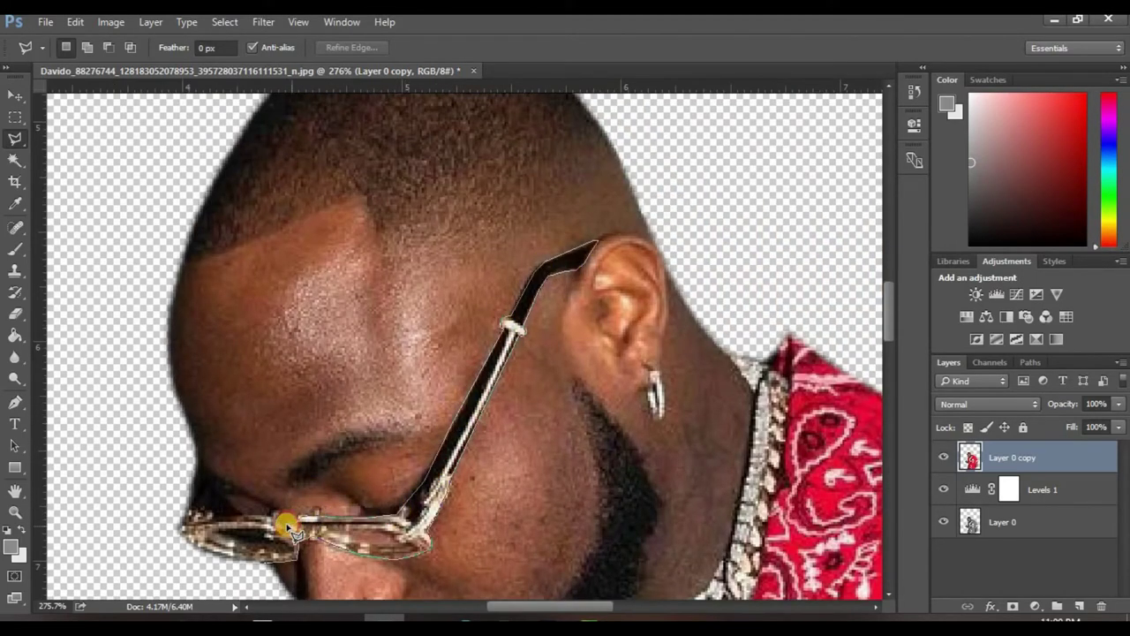
pyautogui.click(202, 479)
pyautogui.click(132, 269)
pyautogui.click(726, 340)
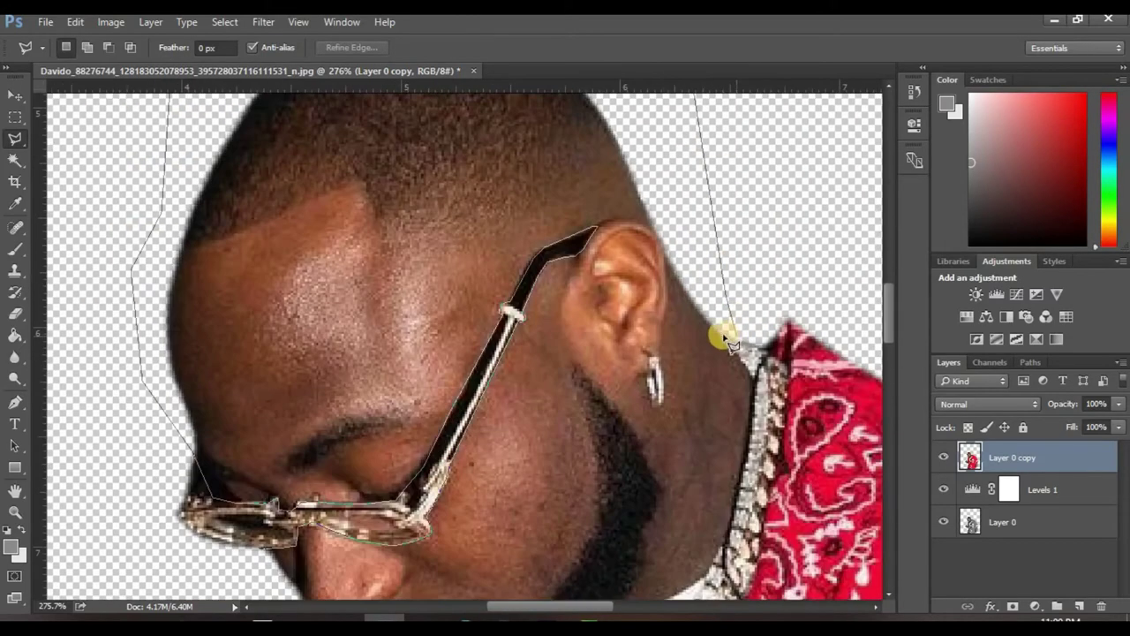
pyautogui.moveTo(742, 539); pyautogui.dragTo(761, 364)
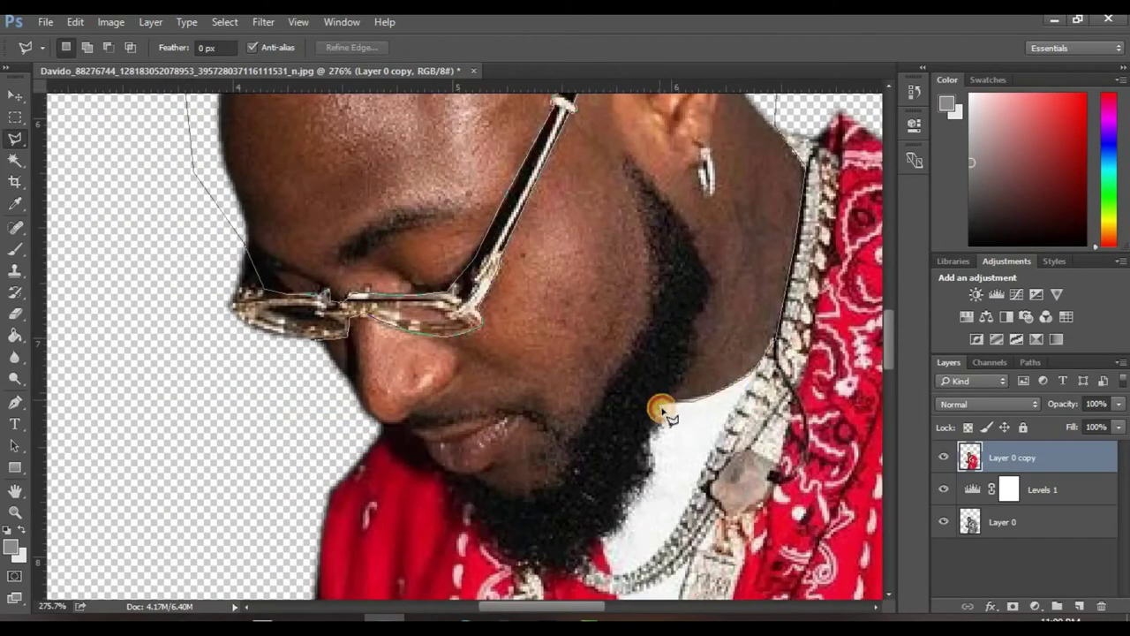
pyautogui.click(607, 538)
pyautogui.click(576, 562)
pyautogui.click(536, 564)
pyautogui.click(473, 515)
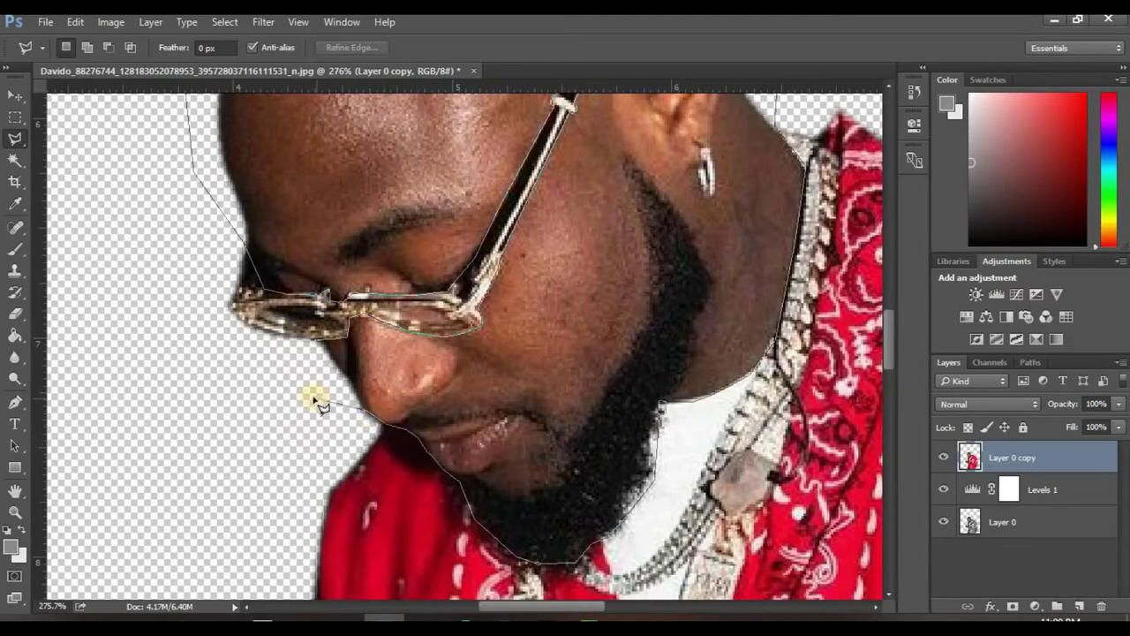
pyautogui.scroll(-2, 480, 260)
# Add the tattooed forearm to the selection with a closed polygonal outline
pyautogui.scroll(2, 378, 459)
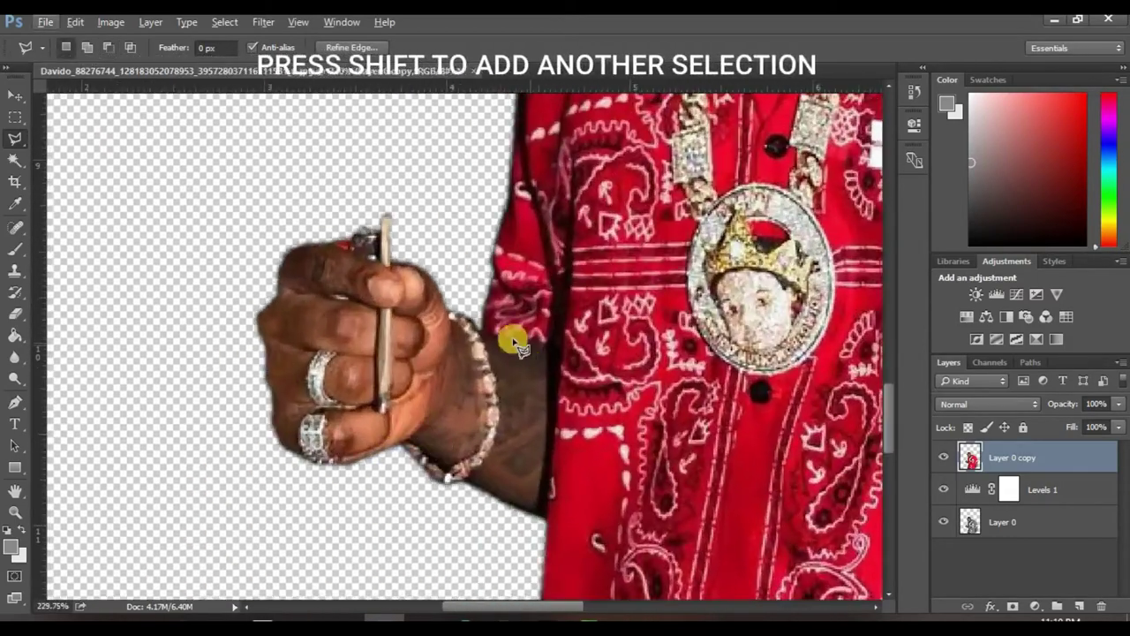
pyautogui.keyDown('shift'); pyautogui.click(482, 333); pyautogui.keyUp('shift')
pyautogui.click(552, 345)
pyautogui.click(535, 536)
pyautogui.click(471, 527)
pyautogui.click(465, 487)
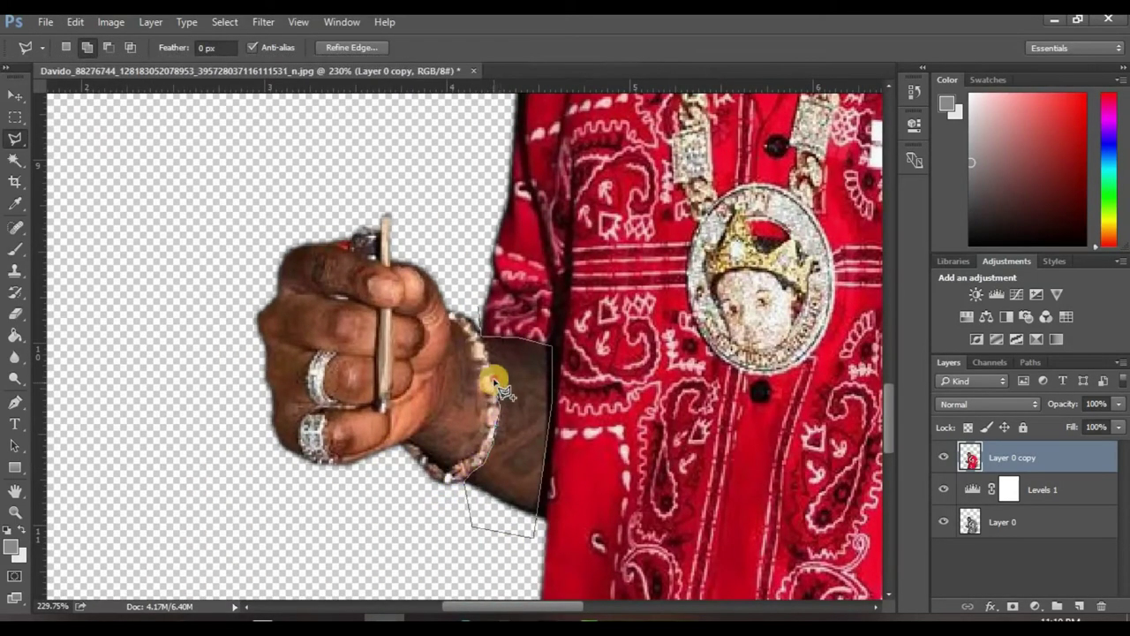
pyautogui.click(481, 334)
# Add the bracelet, rings, fist and right arm to the selection
pyautogui.scroll(1, 406, 442)
pyautogui.keyDown('shift'); pyautogui.click(459, 303); pyautogui.keyUp('shift')
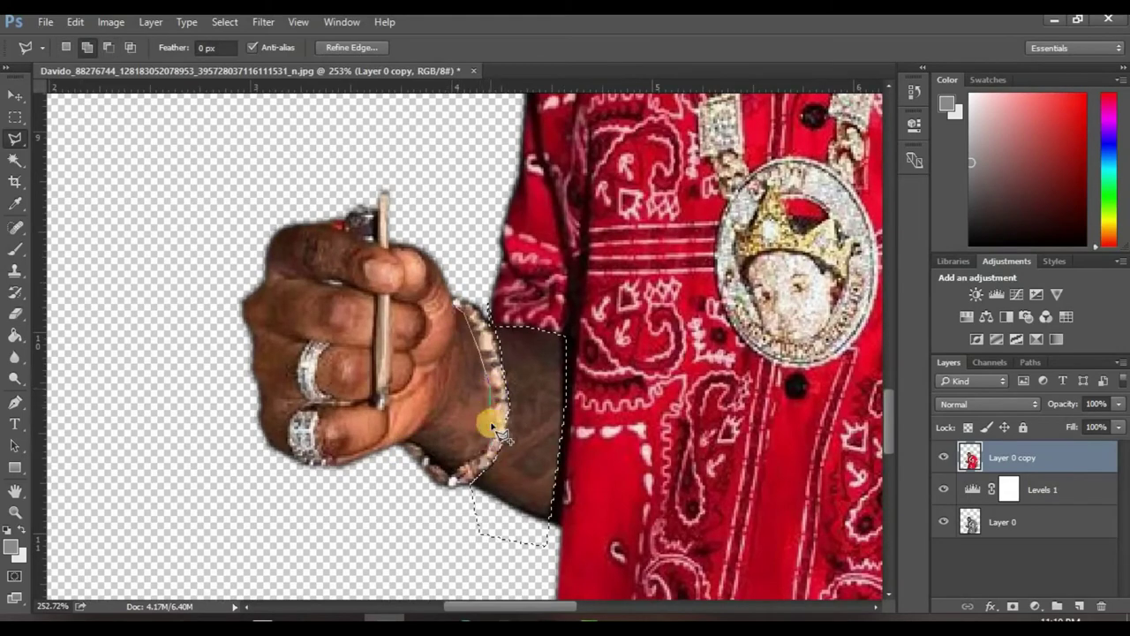
pyautogui.click(437, 463)
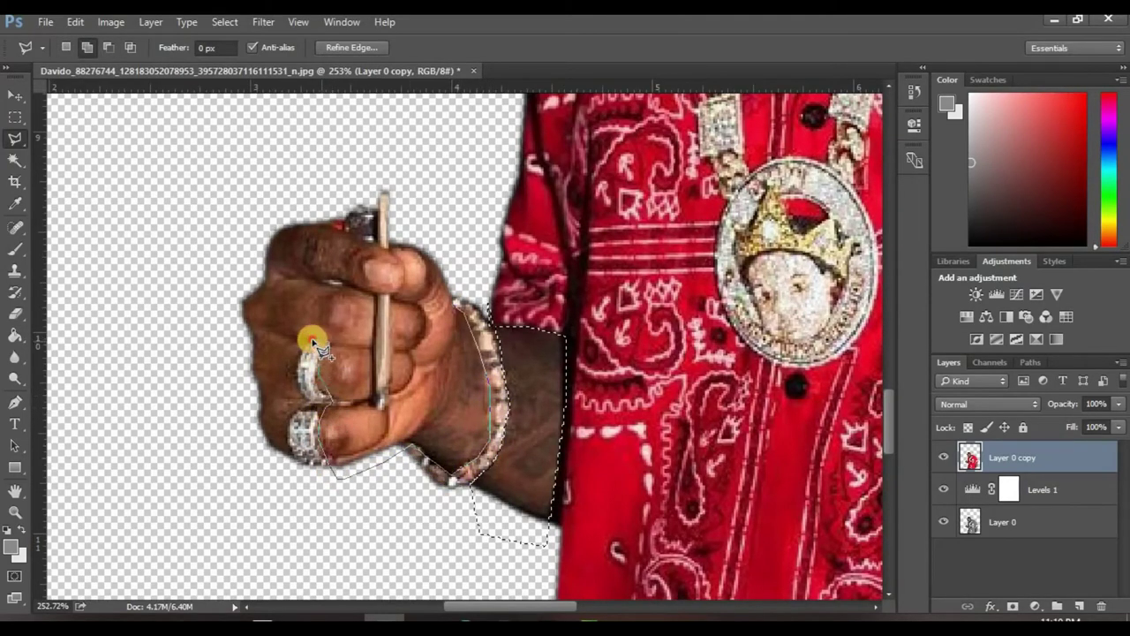
pyautogui.moveTo(287, 430); pyautogui.dragTo(322, 205)
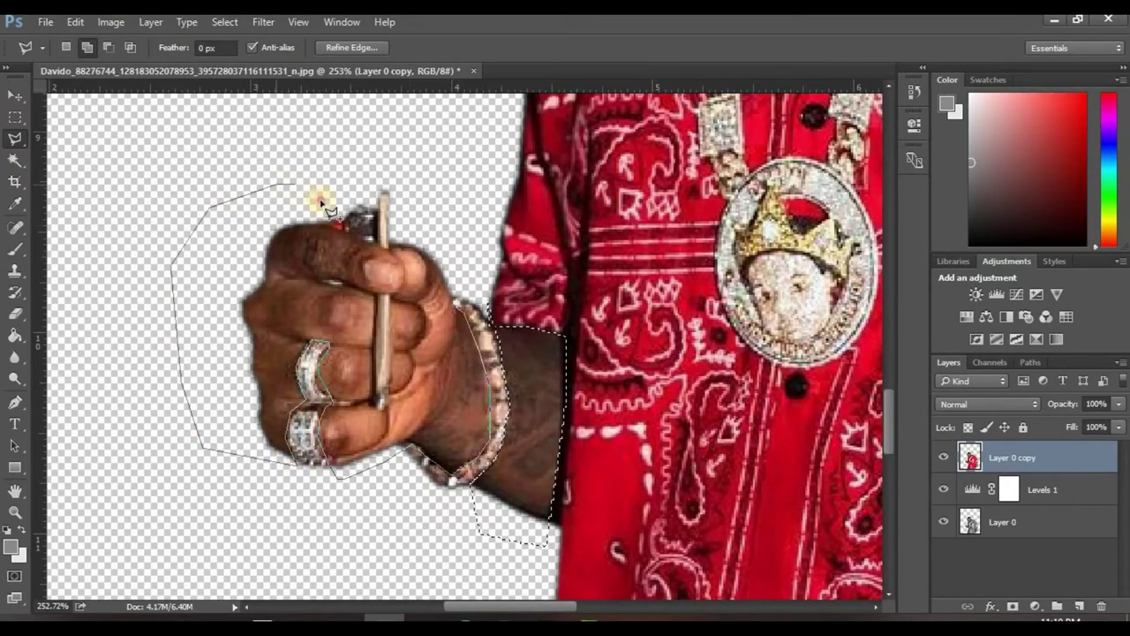
pyautogui.doubleClick(477, 253)
pyautogui.scroll(1, 375, 246)
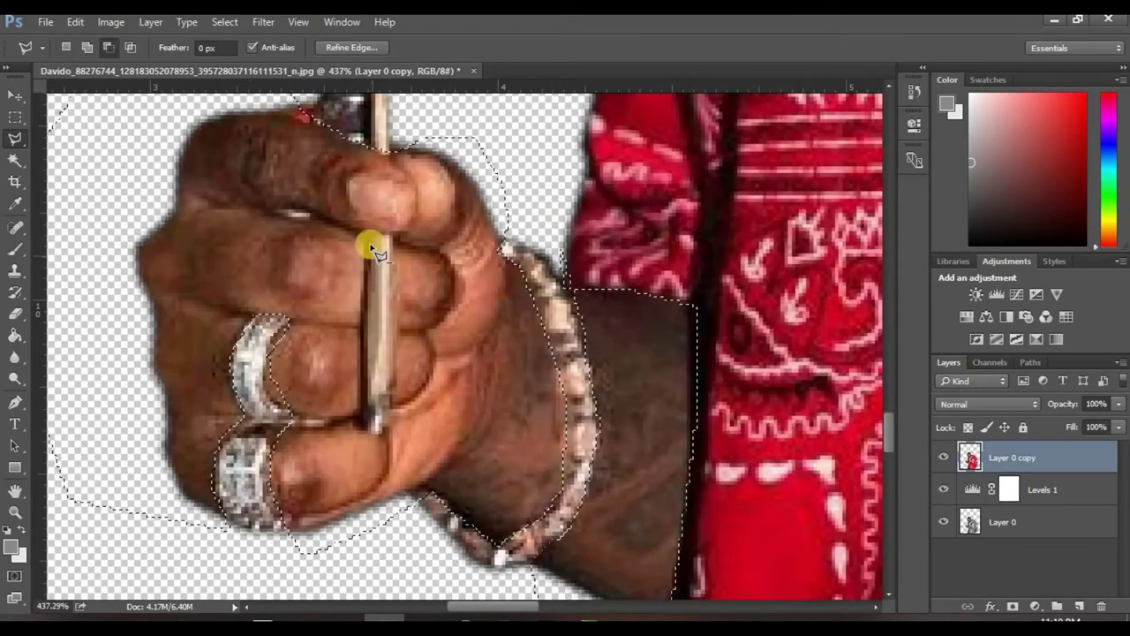
pyautogui.scroll(-5, 439, 263)
pyautogui.scroll(3, 662, 362)
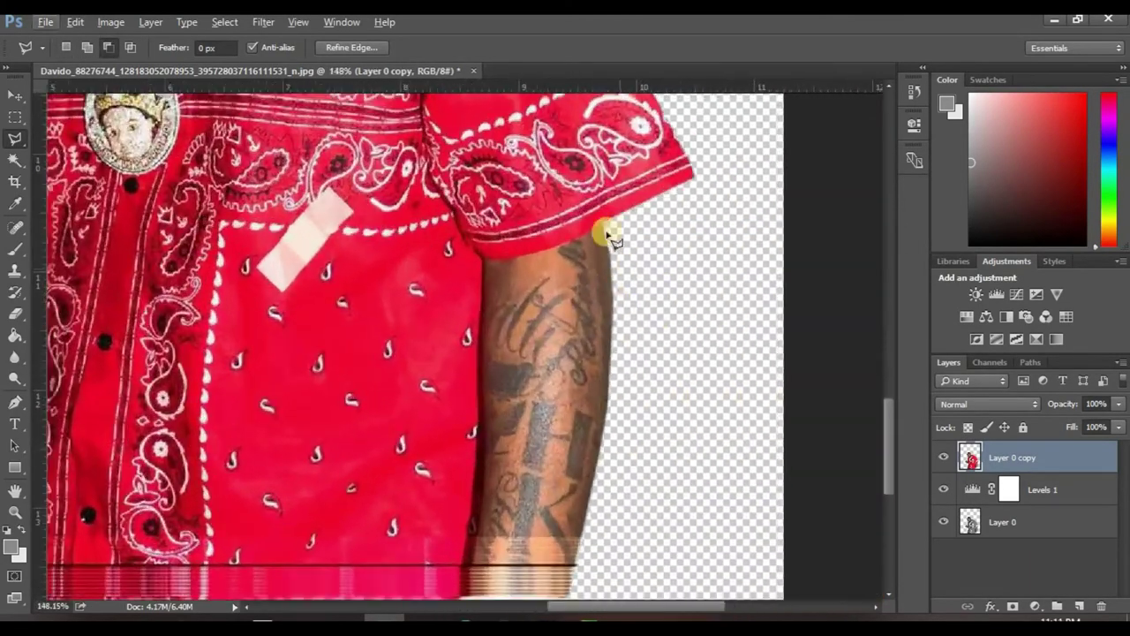
pyautogui.scroll(-2, 466, 575)
pyautogui.click(593, 325)
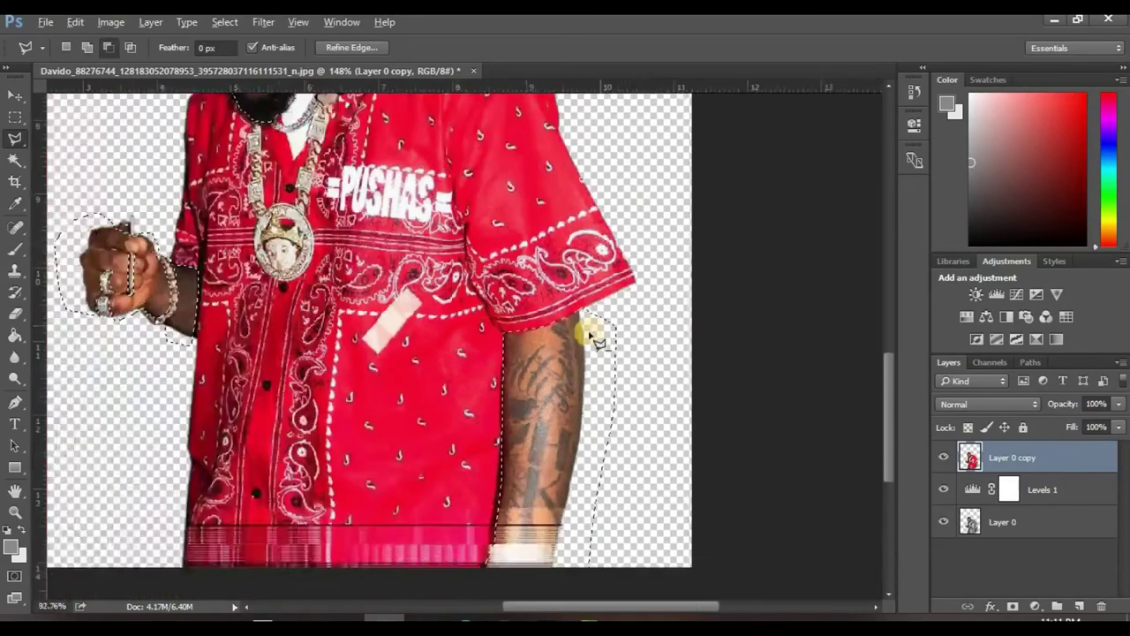
# Feather the selection and add a layer mask hiding the skin on Layer 0 copy
pyautogui.scroll(-3, 593, 325)
pyautogui.hotkey('shift', 'F6')
pyautogui.press('Return')
pyautogui.keyDown('alt'); pyautogui.click(1013, 607); pyautogui.keyUp('alt')
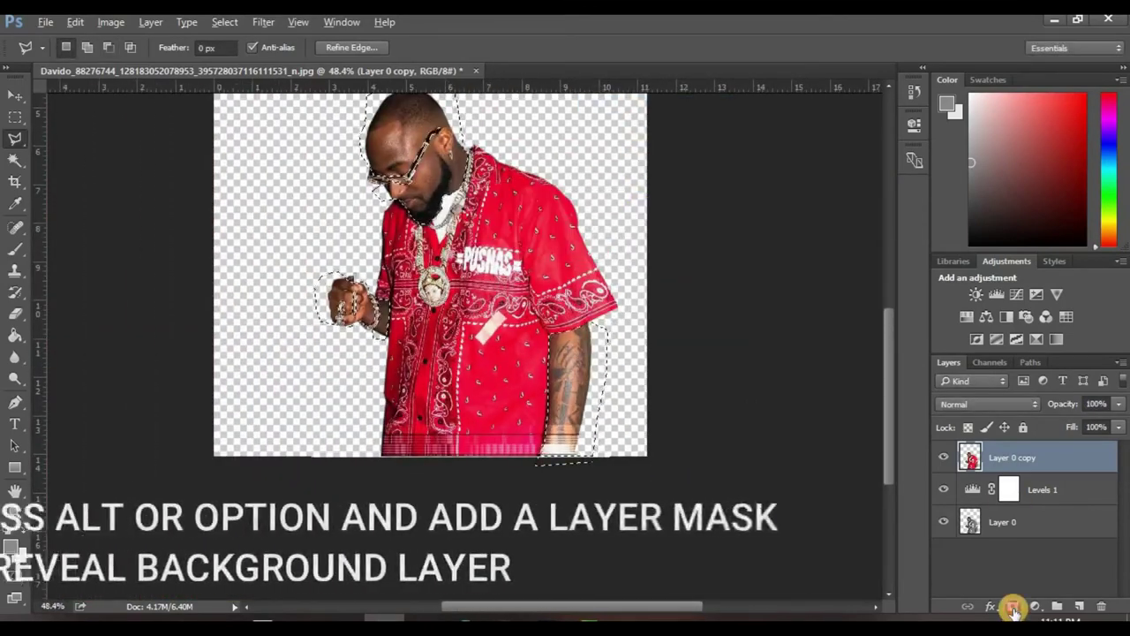
# Zoom in on the masked cut-out and switch to the Move tool
pyautogui.scroll(1, 711, 363)
pyautogui.scroll(1, 545, 242)
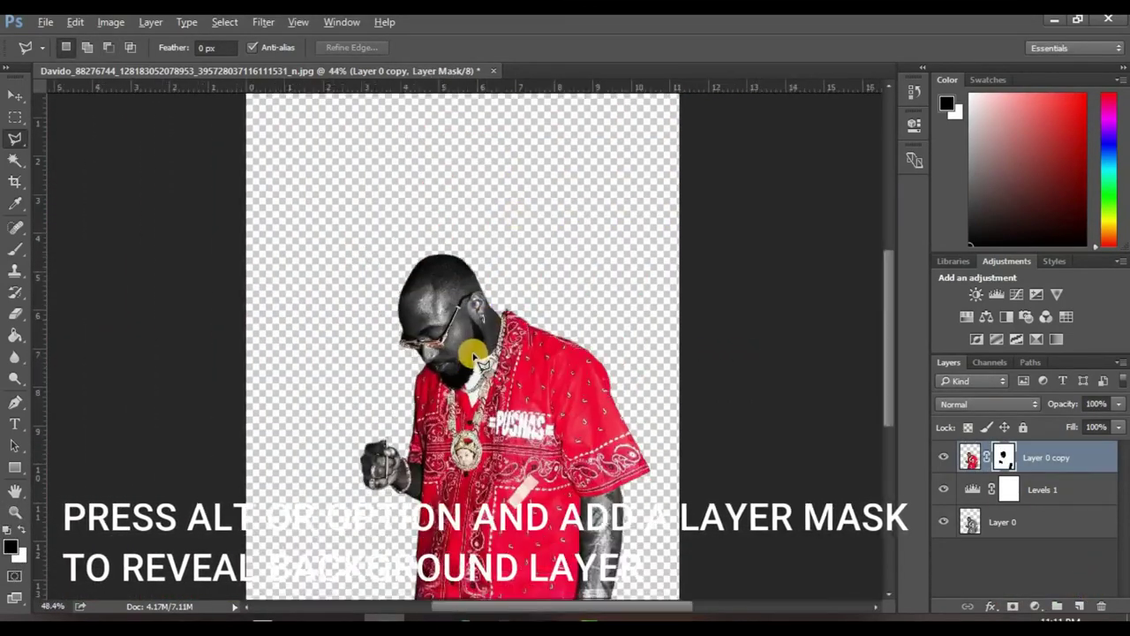
pyautogui.scroll(1, 469, 343)
pyautogui.scroll(1, 469, 353)
pyautogui.scroll(1, 512, 354)
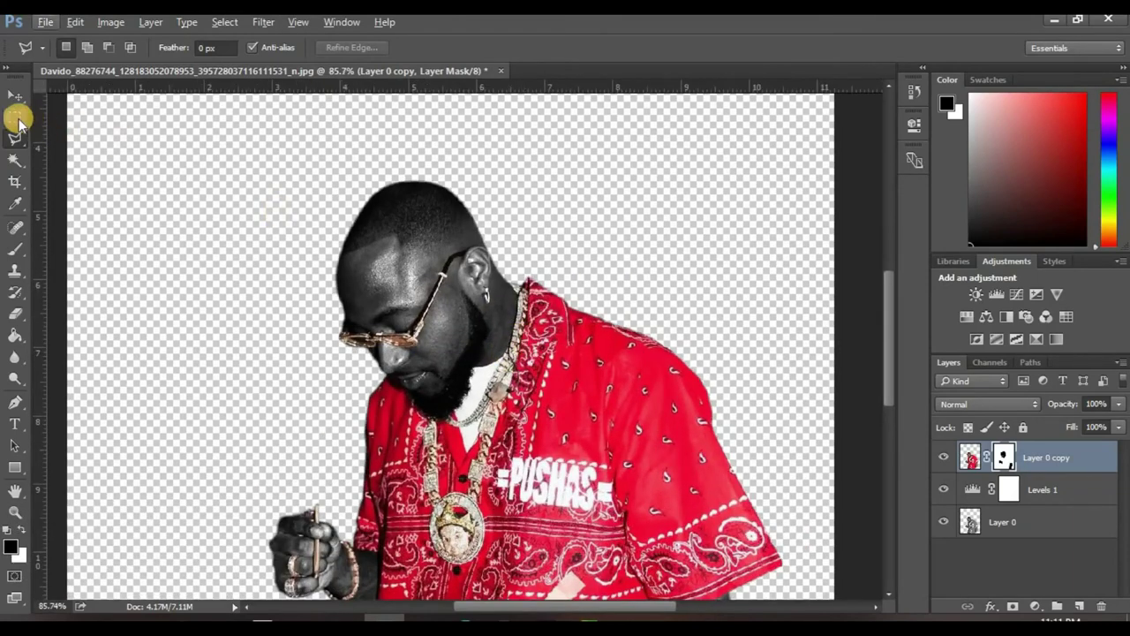
pyautogui.click(16, 118)
pyautogui.click(15, 95)
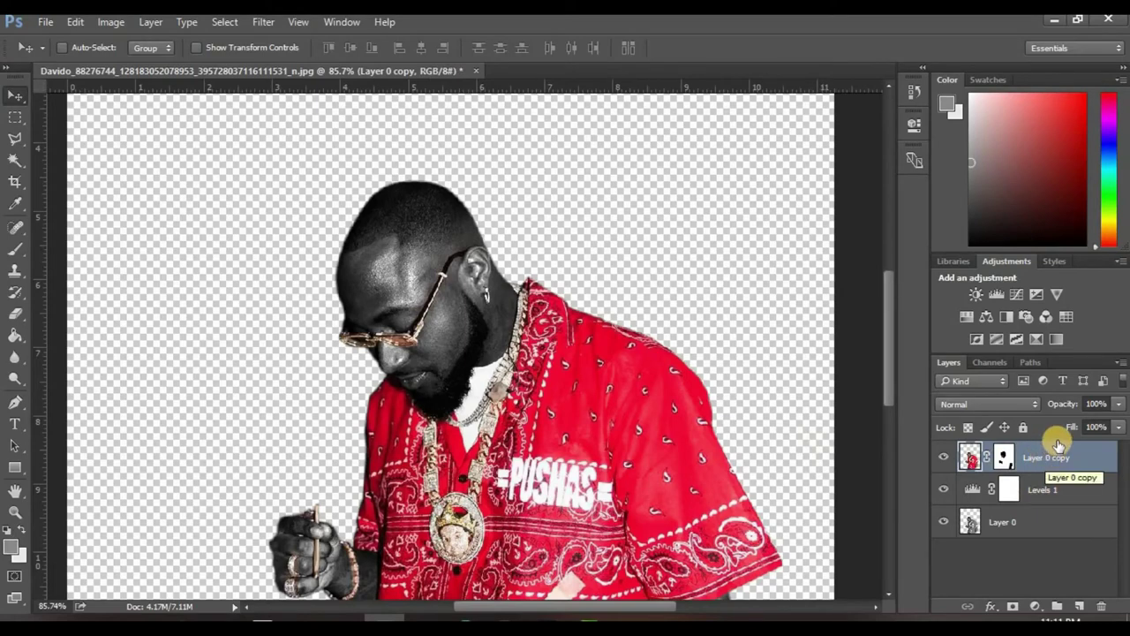
# Apply an S-shaped Curves adjustment to Layer 0 copy, lowering shadows and lifting highlights
pyautogui.hotkey('ctrl', 'm')
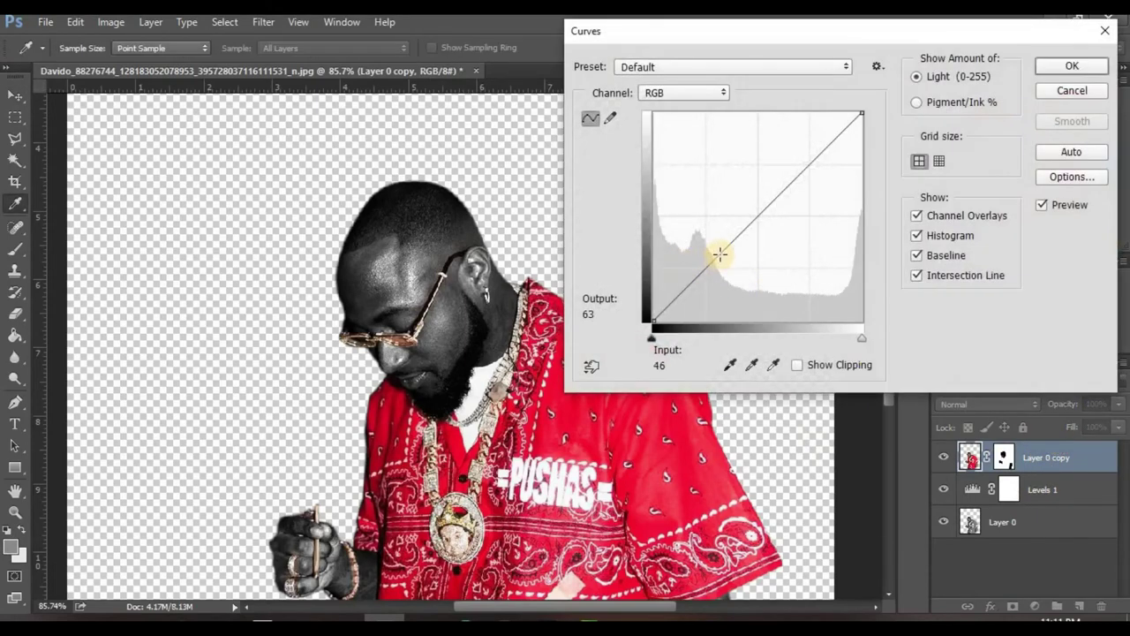
pyautogui.moveTo(719, 253); pyautogui.dragTo(726, 263)
pyautogui.moveTo(798, 187); pyautogui.dragTo(788, 172)
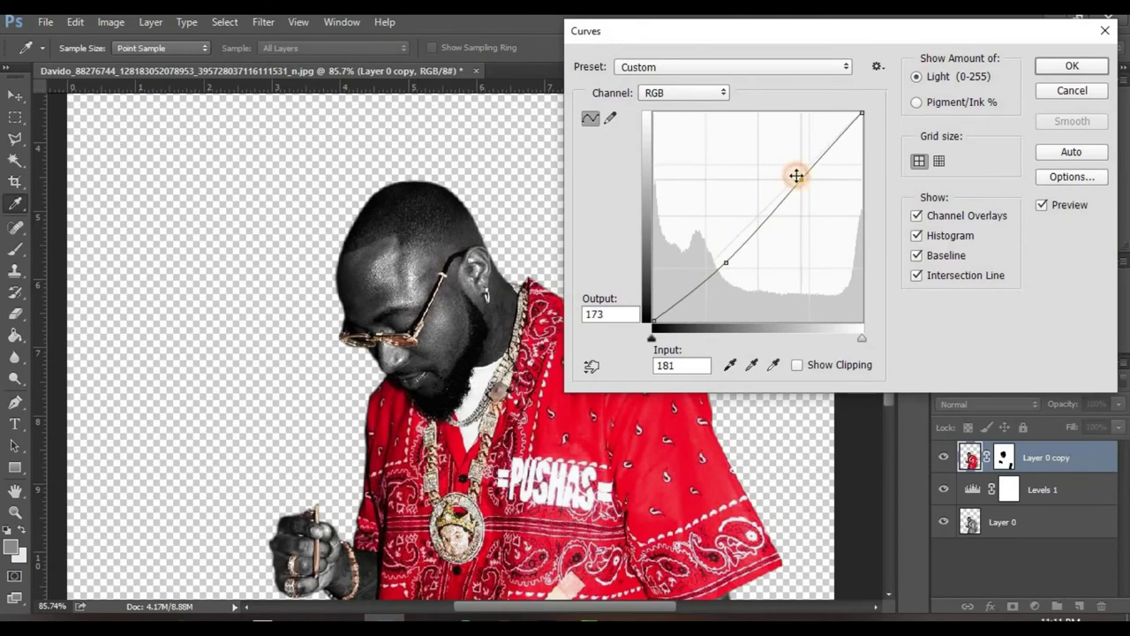
pyautogui.click(1048, 74)
pyautogui.press('v')
pyautogui.scroll(-1, 636, 221)
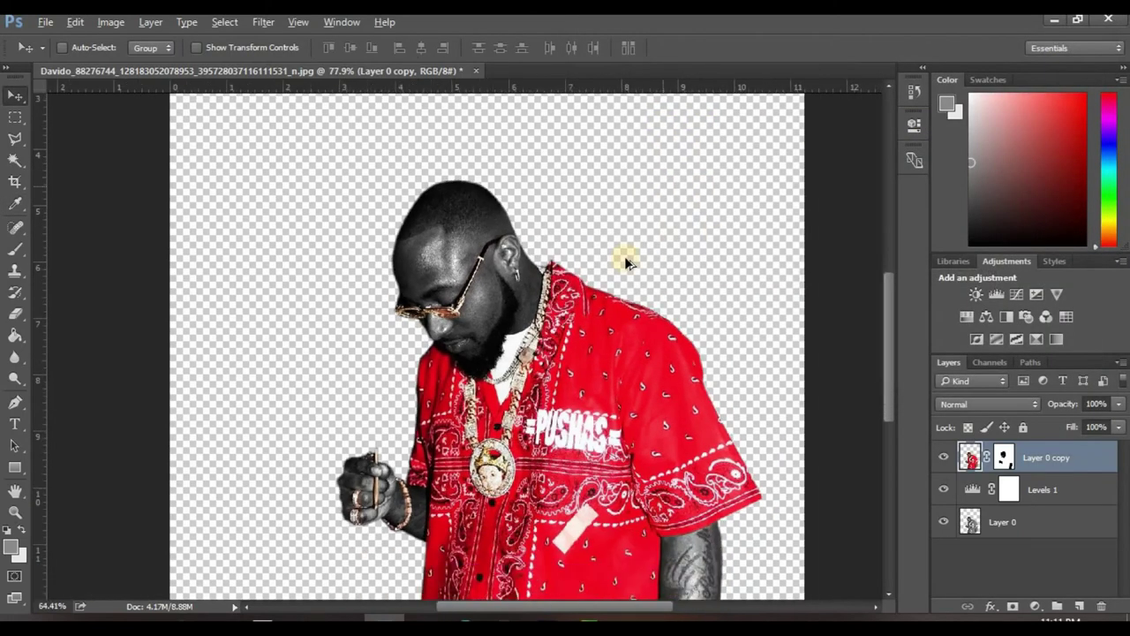
pyautogui.scroll(-2, 623, 256)
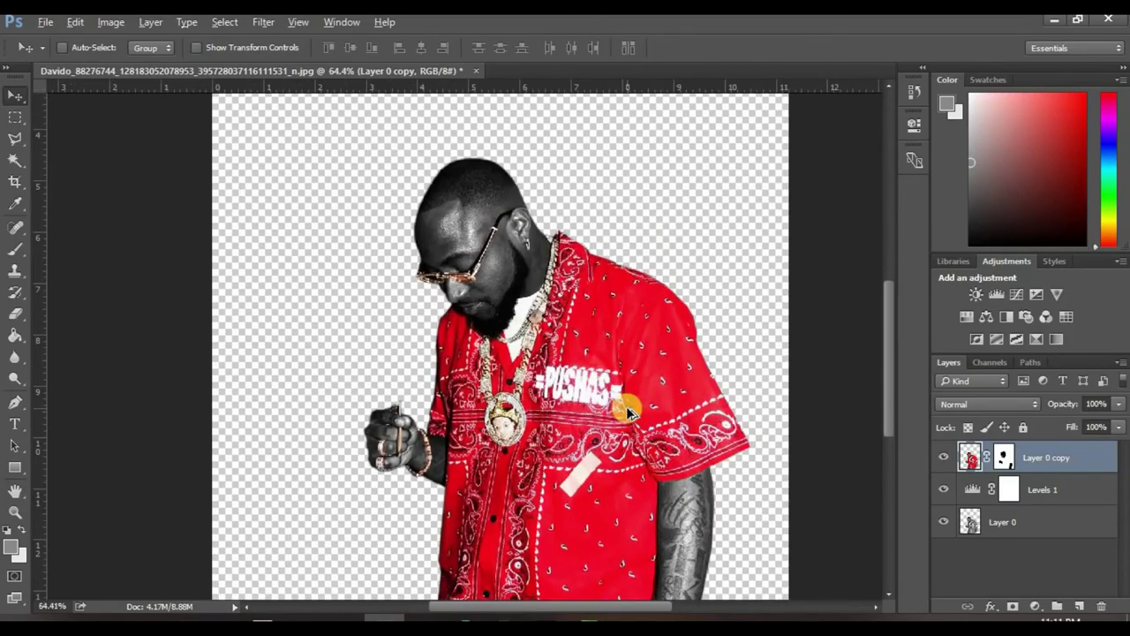